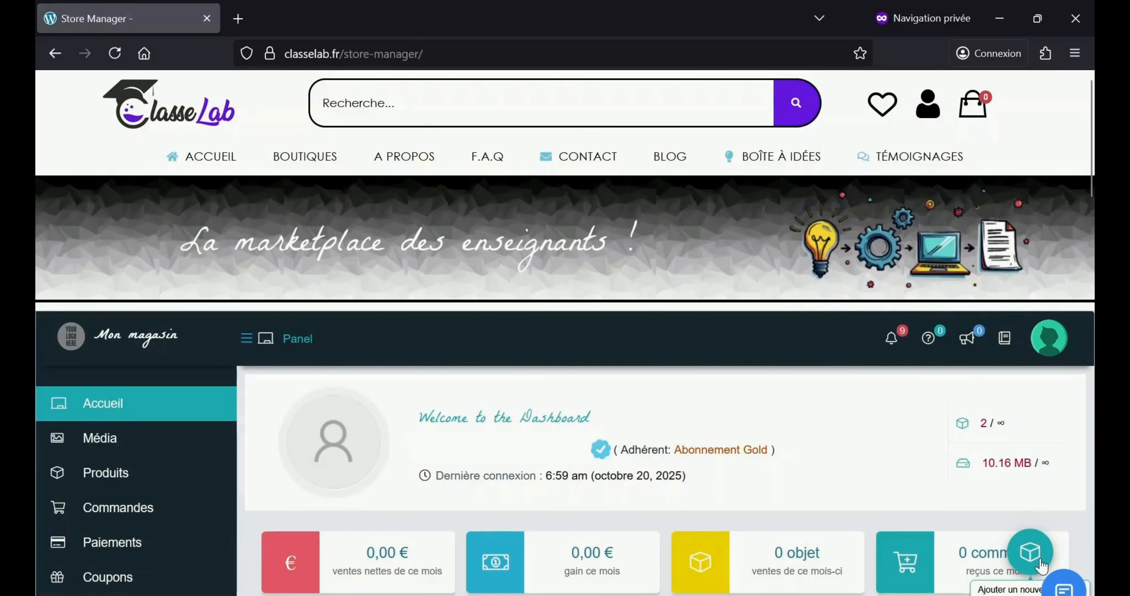
- Start adding a new simple product (Produit simple) and mark it as both Virtuel and Téléchargeable
left_click(1039, 563)
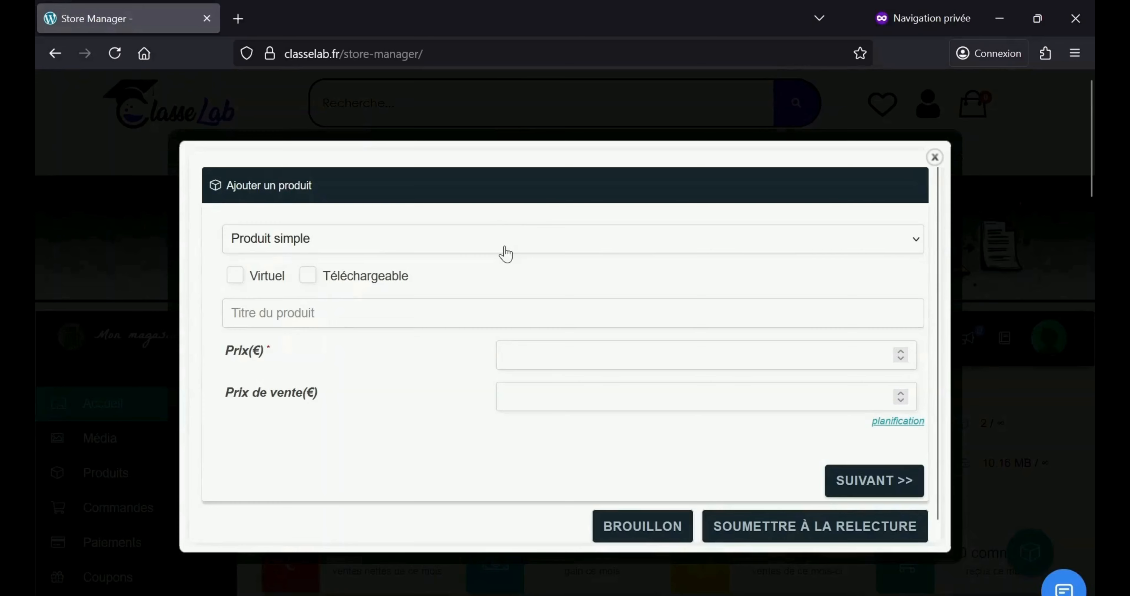
left_click(506, 254)
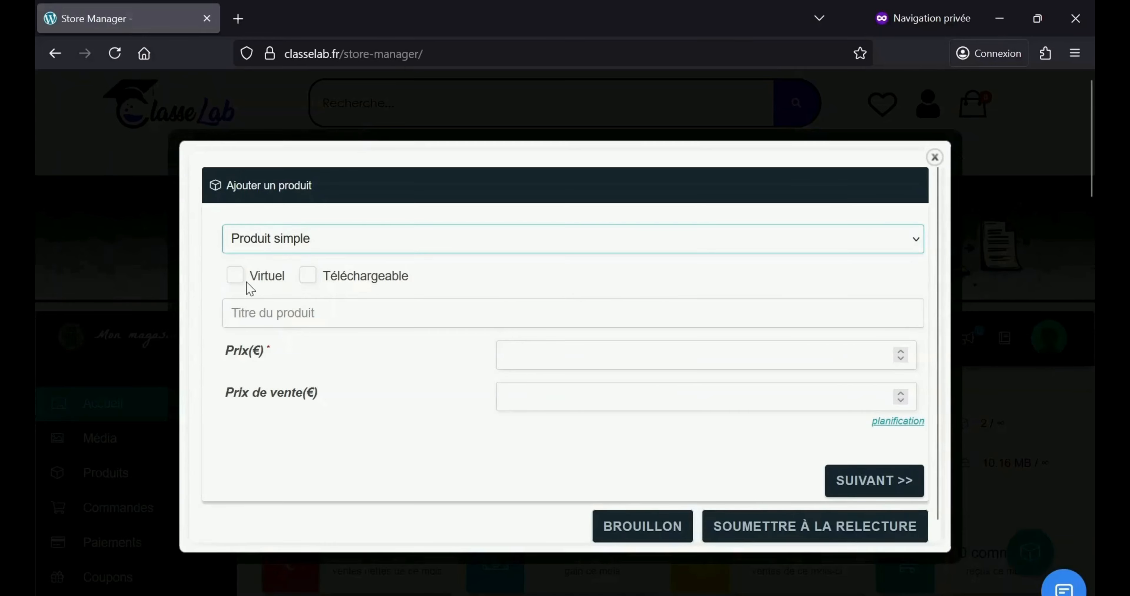
left_click(235, 275)
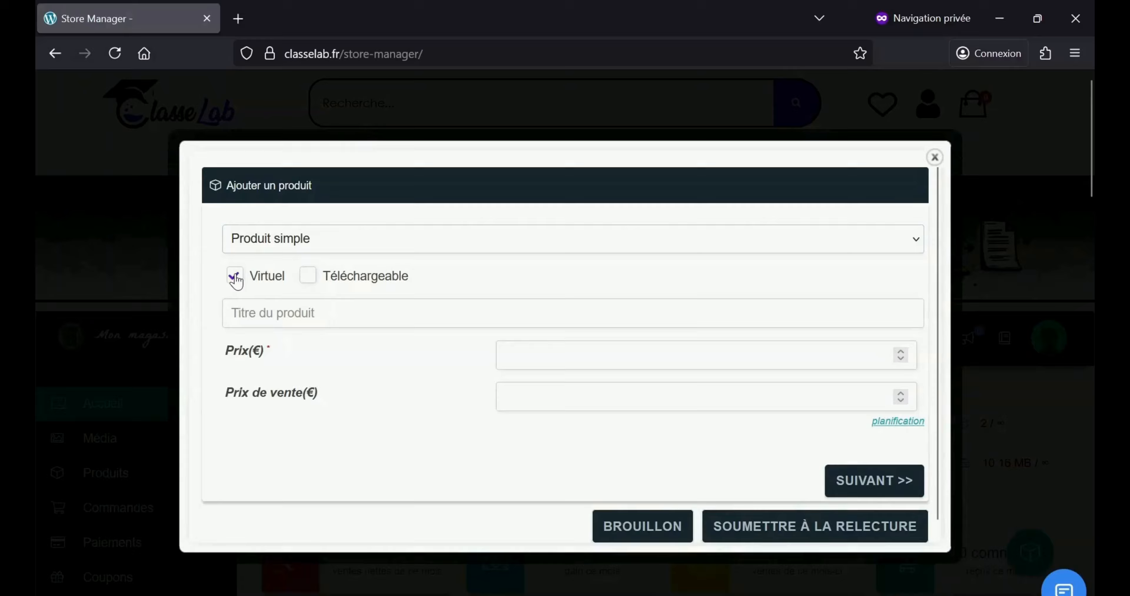
left_click(314, 281)
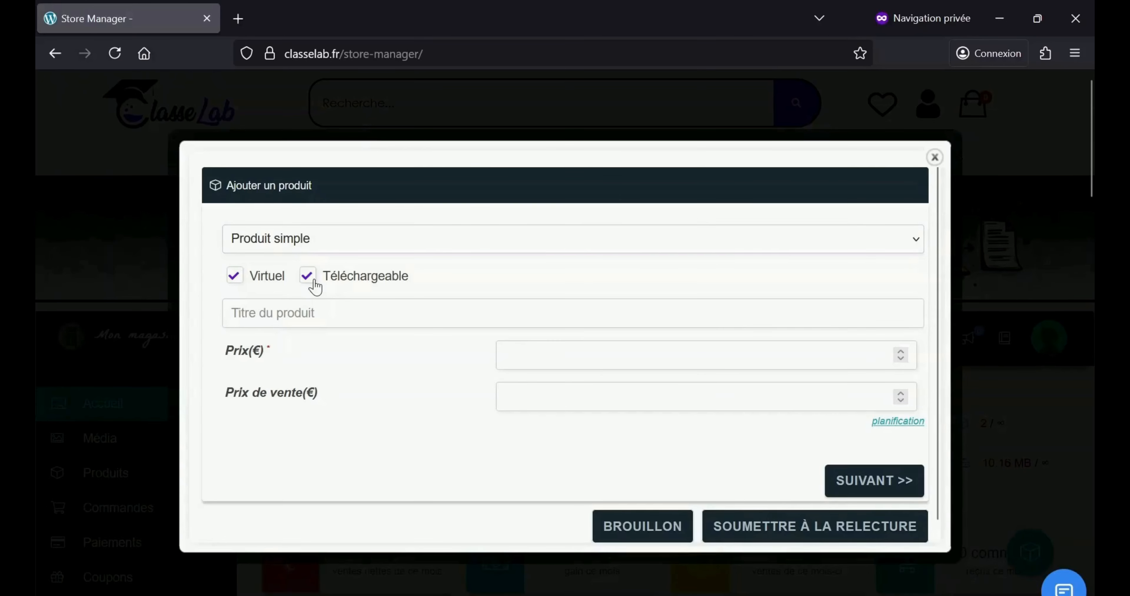
- Title the product "Escape Game Zombie", set its price to 10 €, and continue to the taxonomies
left_click(464, 311)
type("Es")
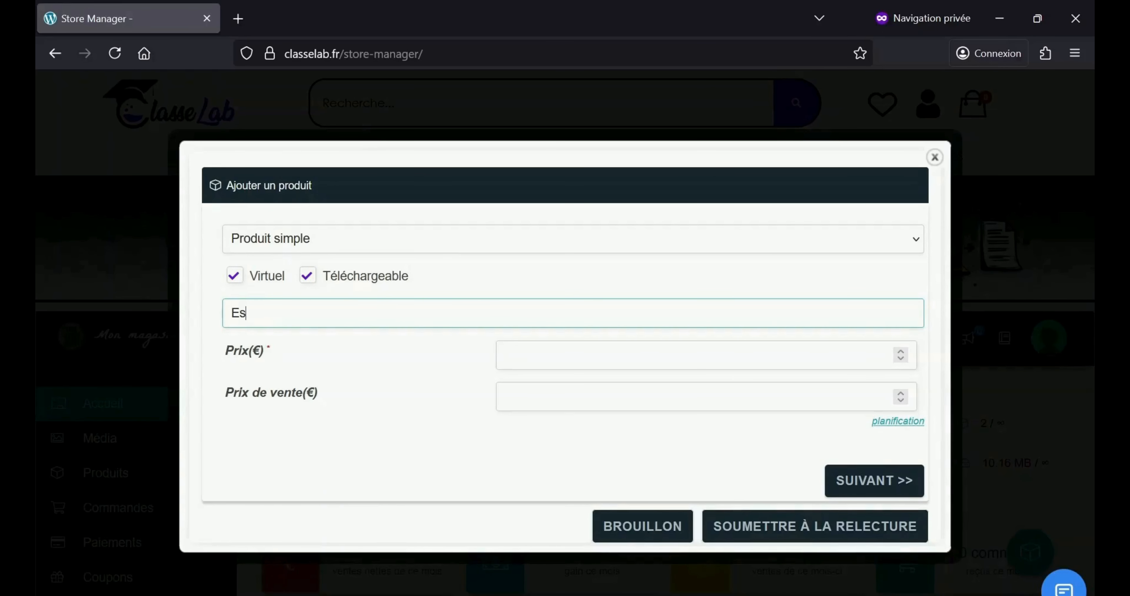
type("cape Game Zombie")
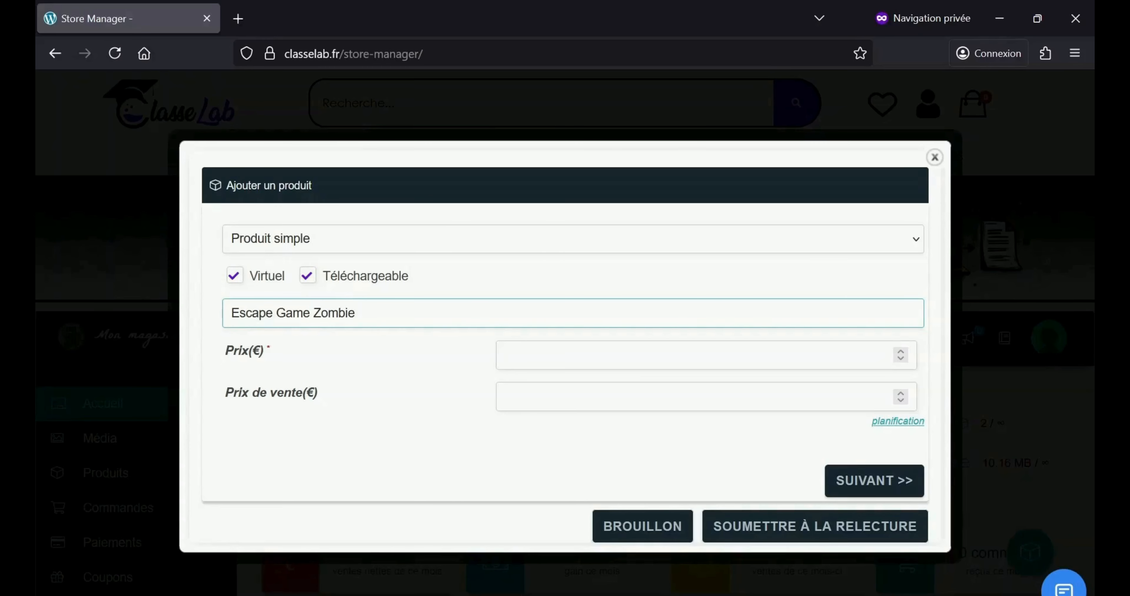
left_click(566, 364)
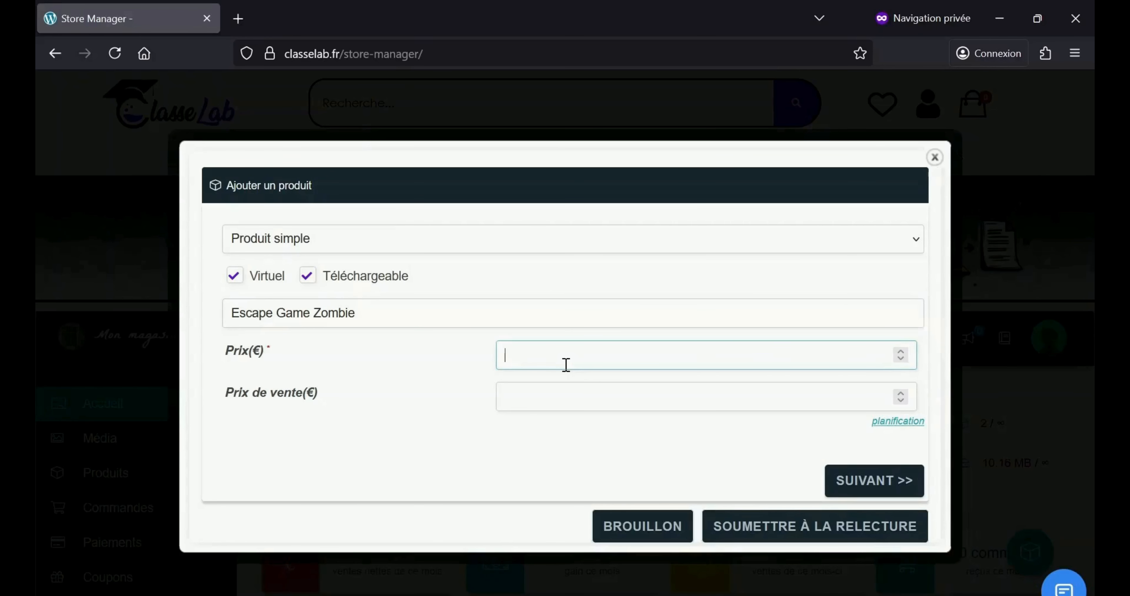
type("10")
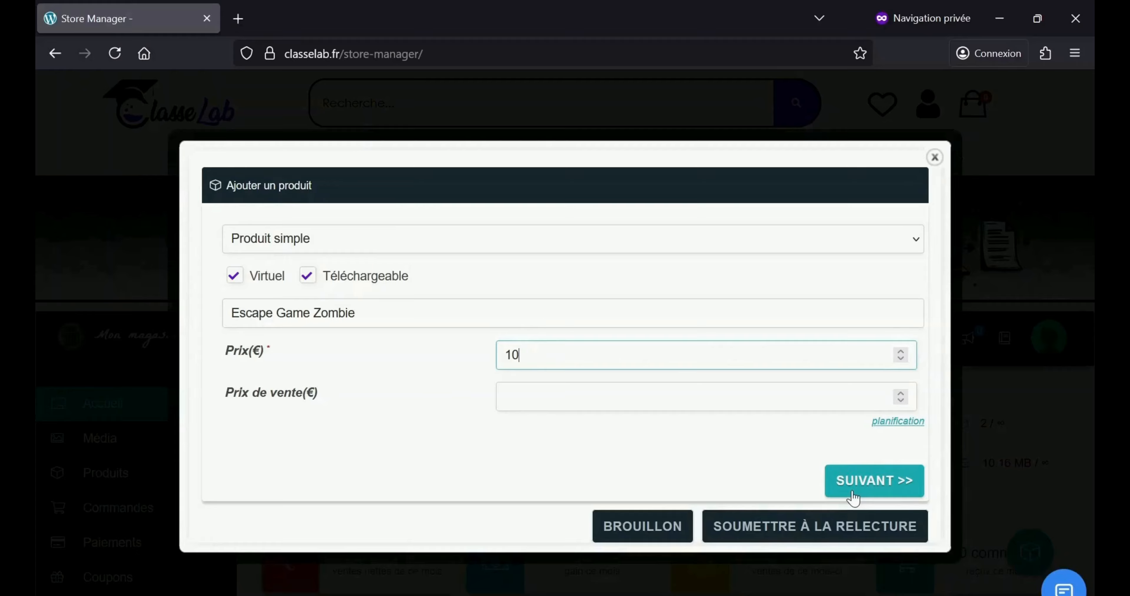
left_click(885, 484)
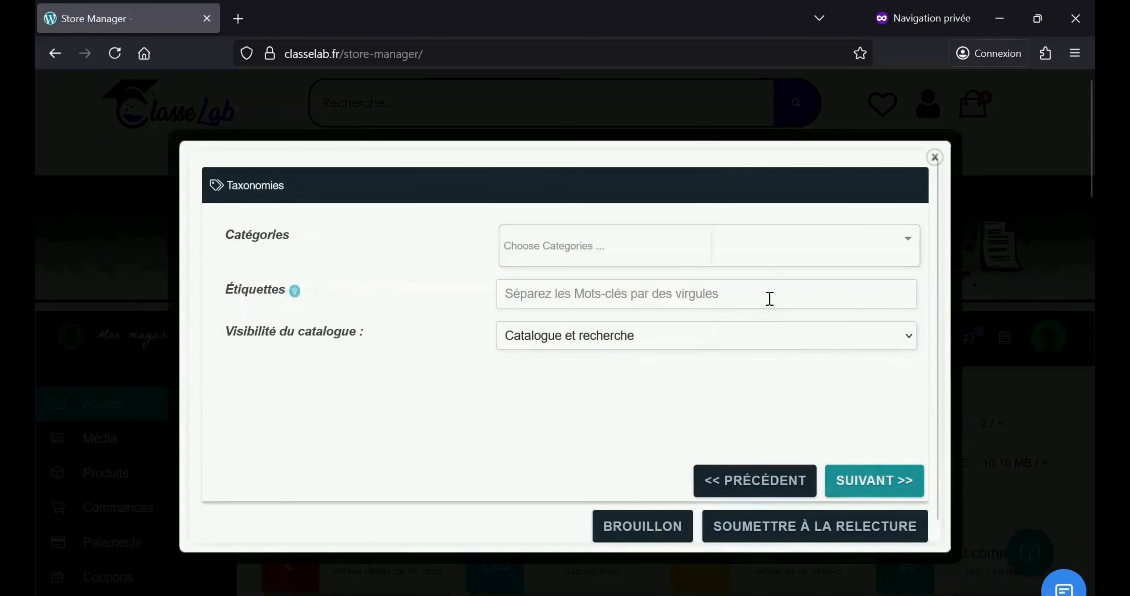
- Assign the product to the Physique-Chimie category
left_click(688, 248)
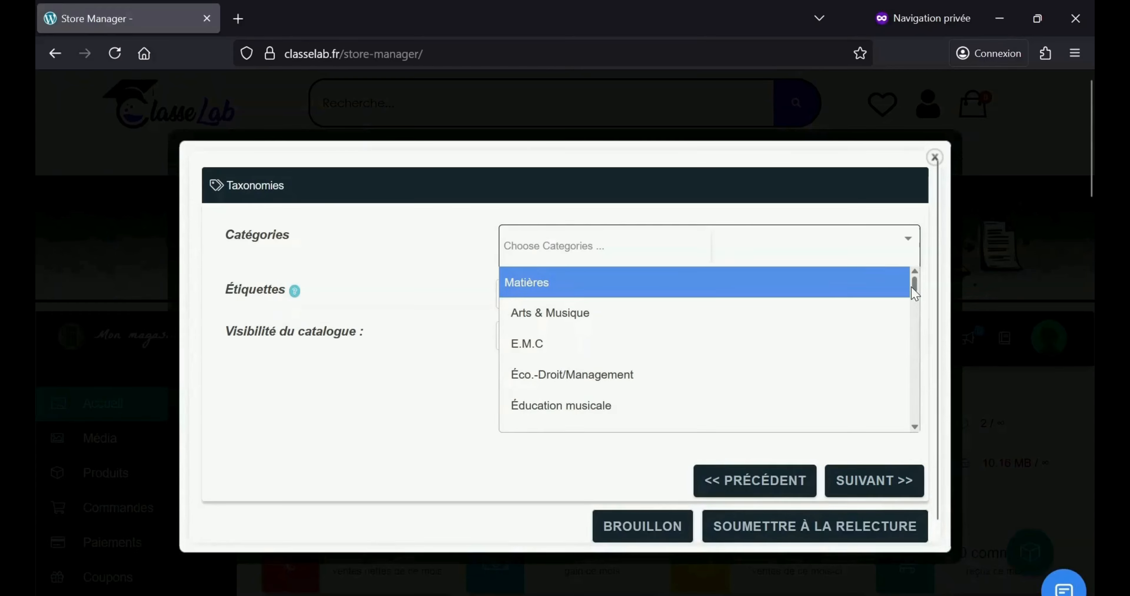
left_click_drag(916, 289, 917, 334)
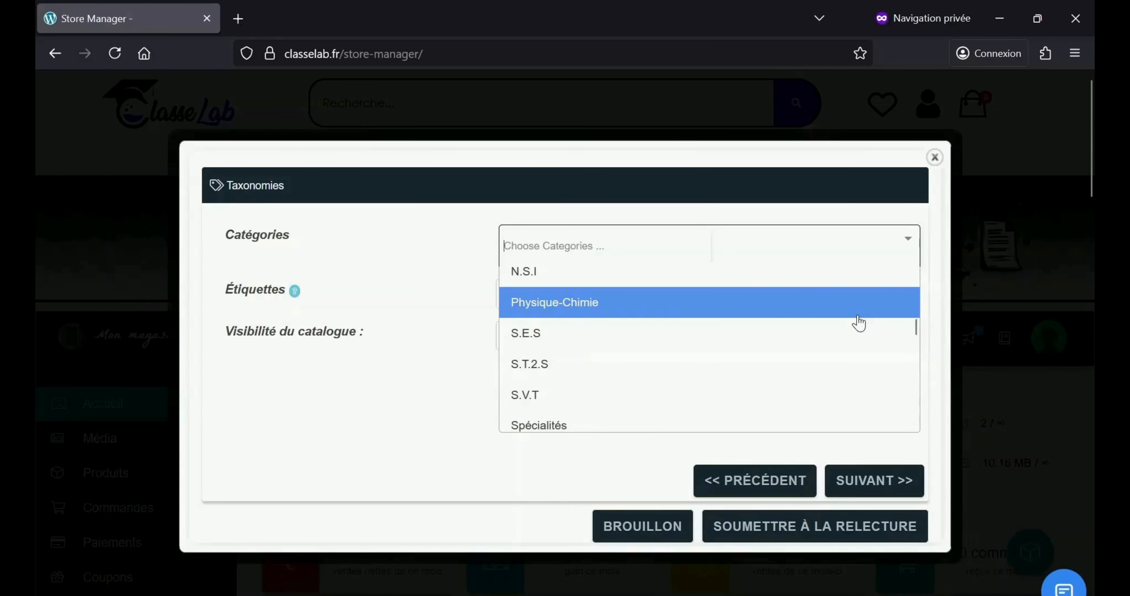
left_click(858, 316)
- Add the tags "escape game, physique, jeu", keep the catalogue visibility on "Catalogue et recherche", and continue to the image gallery
left_click(790, 302)
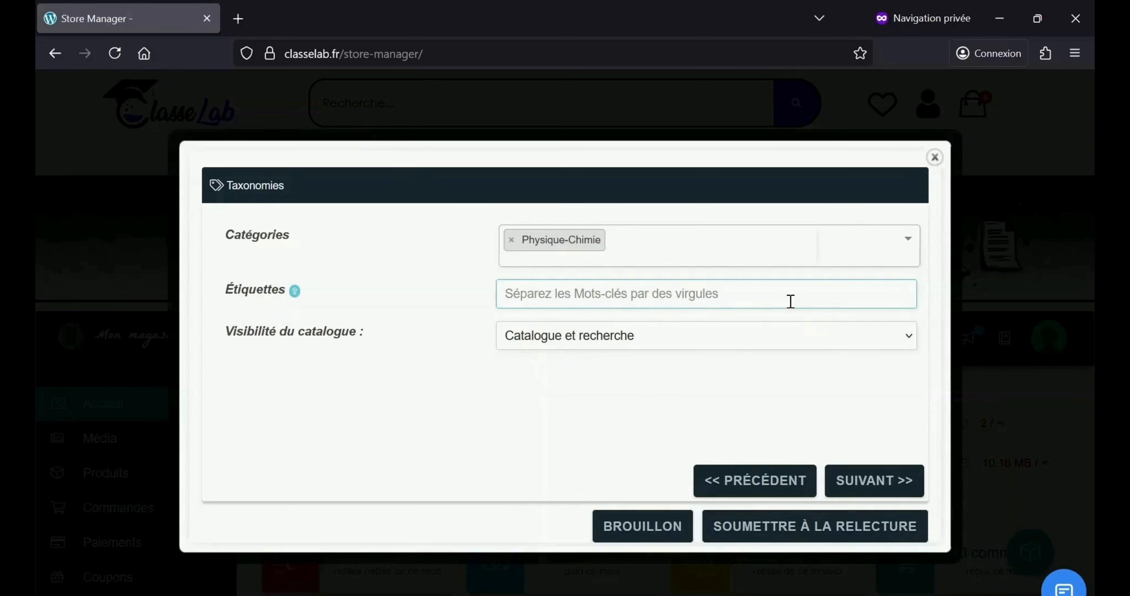
type("escape ga")
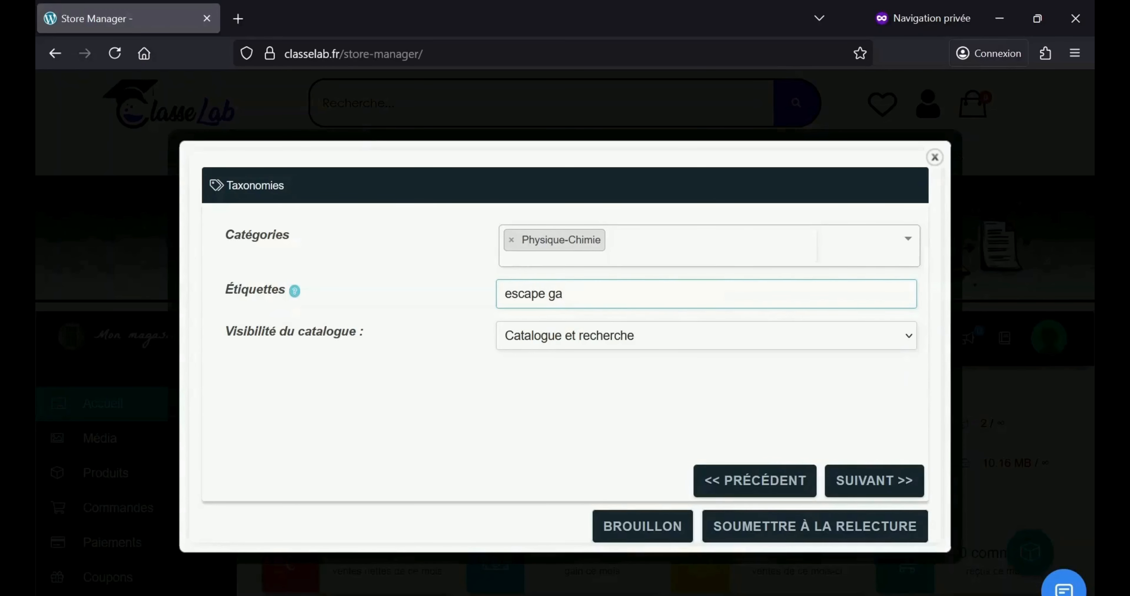
type("me, physique, jeu")
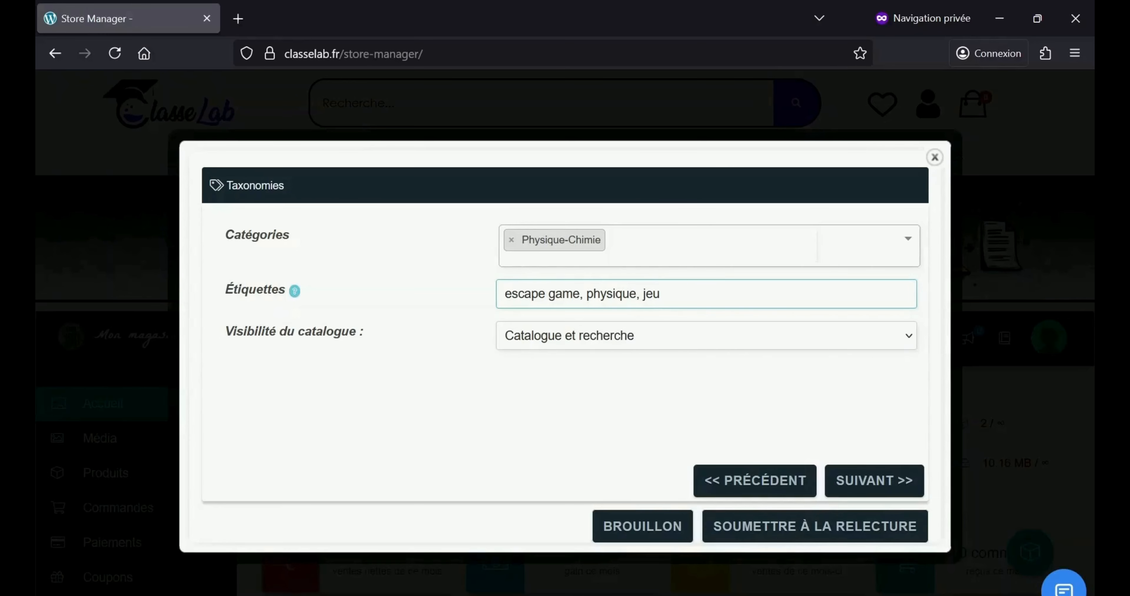
left_click(707, 343)
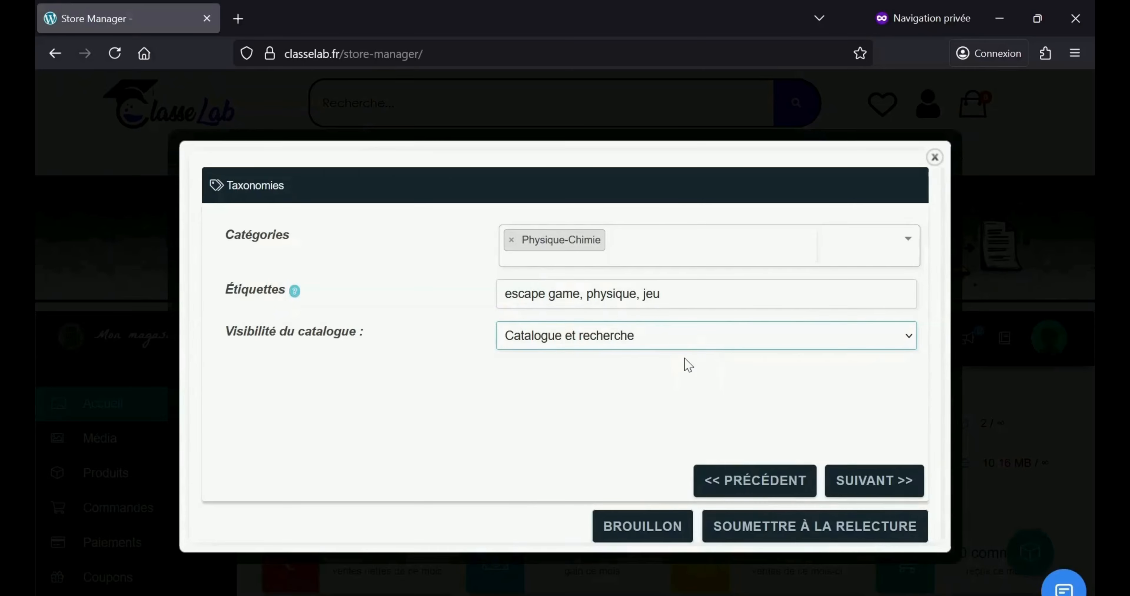
left_click(852, 487)
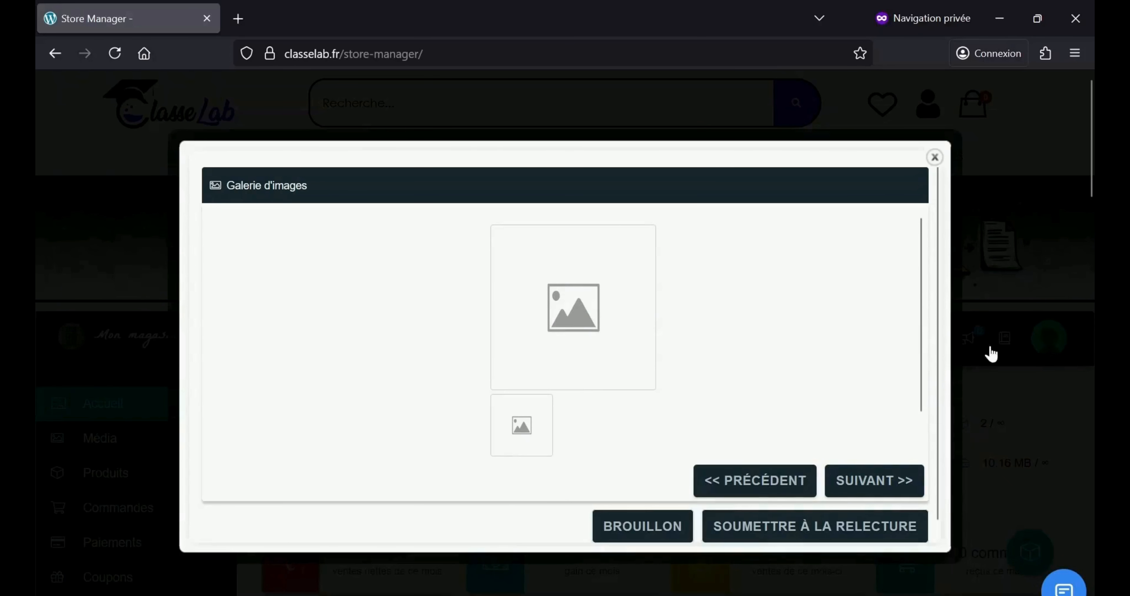
- Upload escape-game-zombie2.png, use it as the product's main image, and continue to the content descriptions
mouse_move(918, 334)
left_mouse_down()
mouse_move(930, 408)
mouse_move(931, 326)
left_mouse_up()
left_click(546, 304)
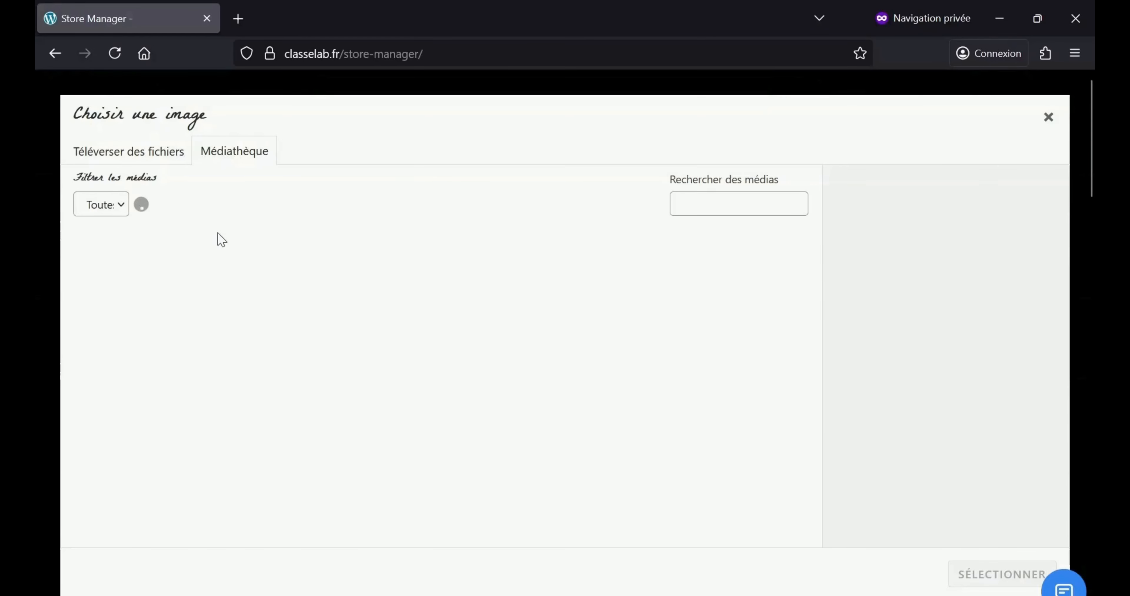
left_click(149, 151)
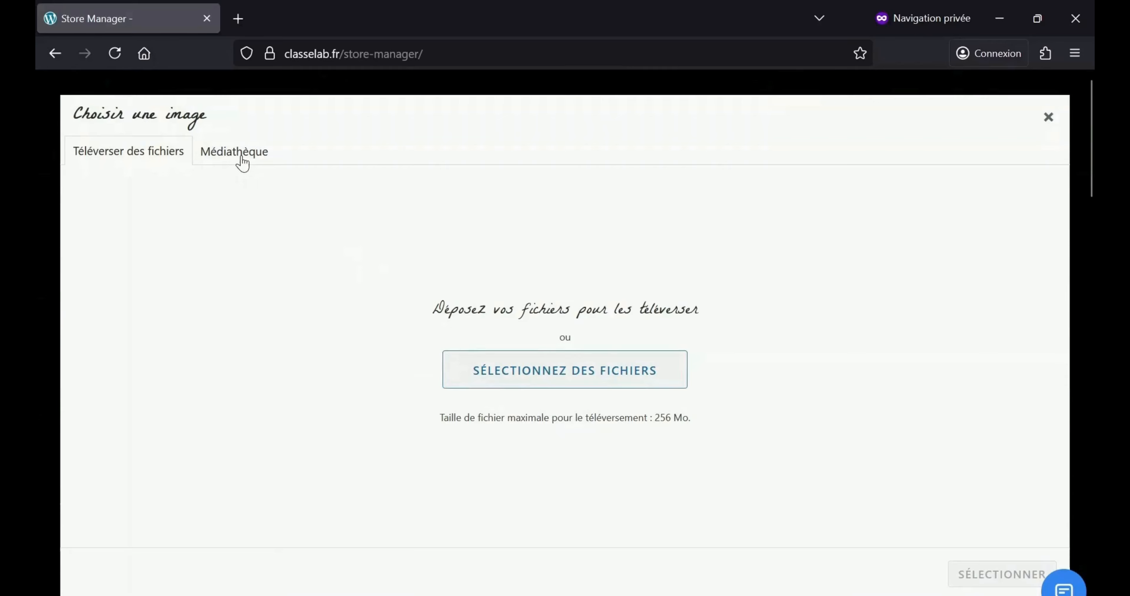
left_click(590, 382)
left_click(424, 375)
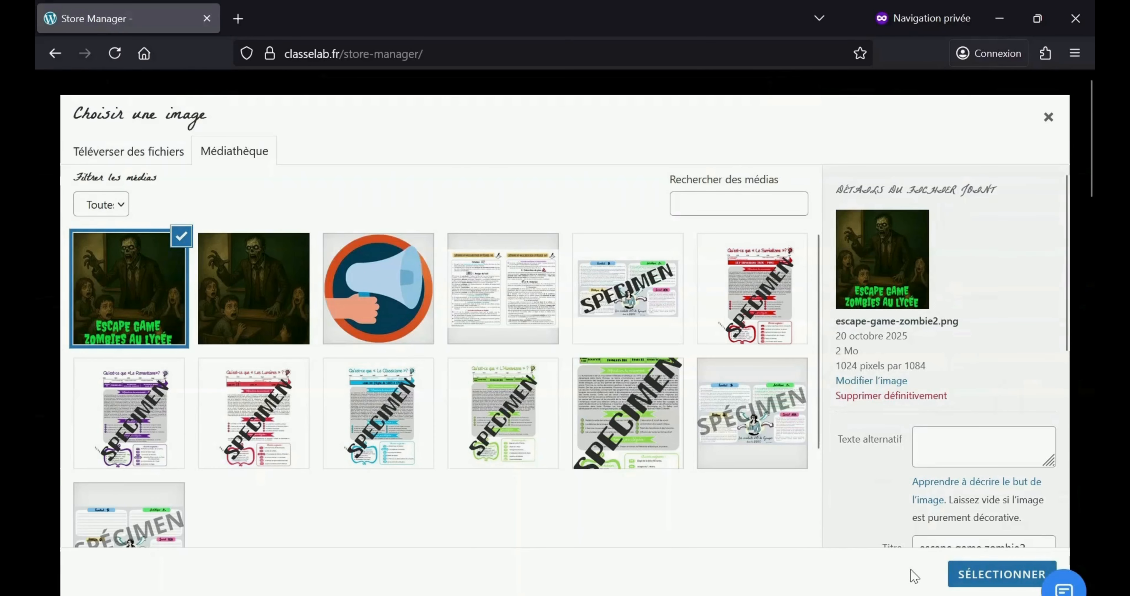
left_click(998, 577)
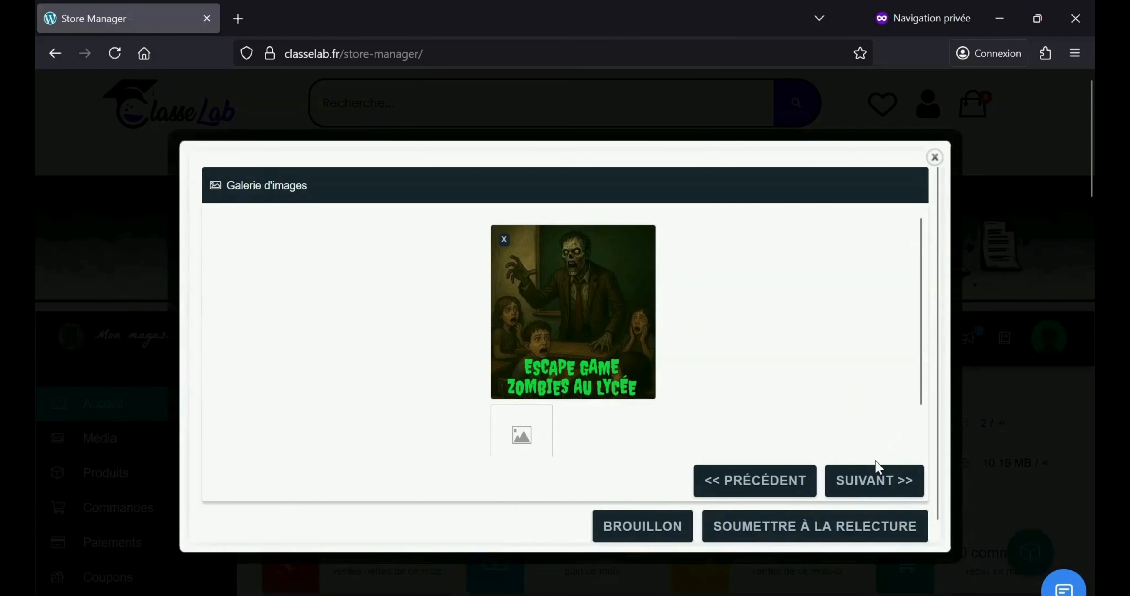
left_click(876, 482)
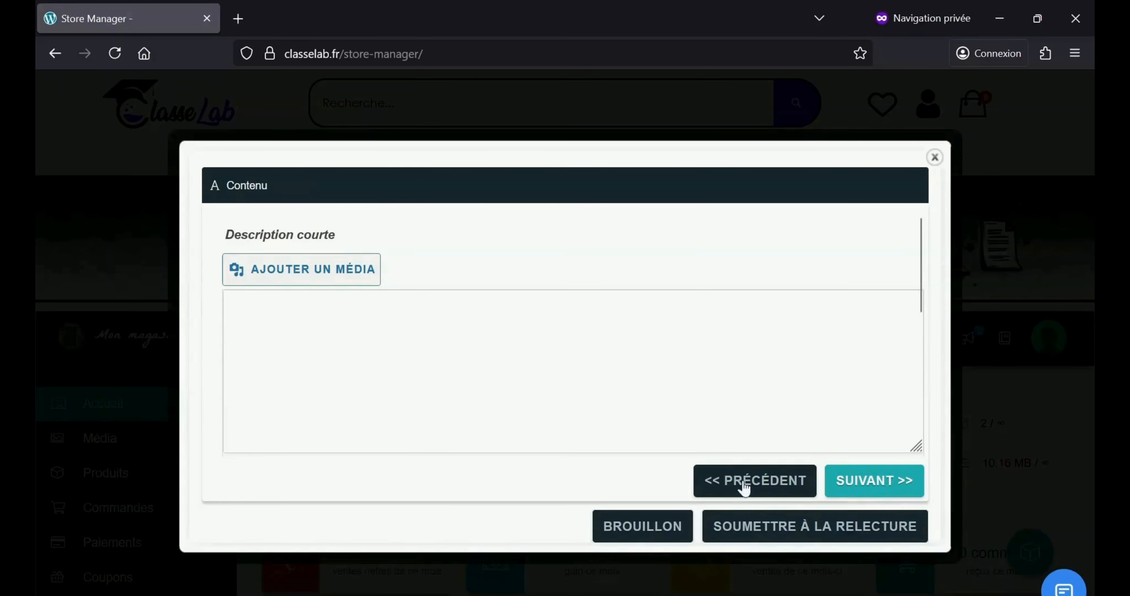
- Write a short description of Escape Game "Zombies au lycée", in which students solve physics and chemistry puzzles to cure their zombie teacher
left_click(442, 351)
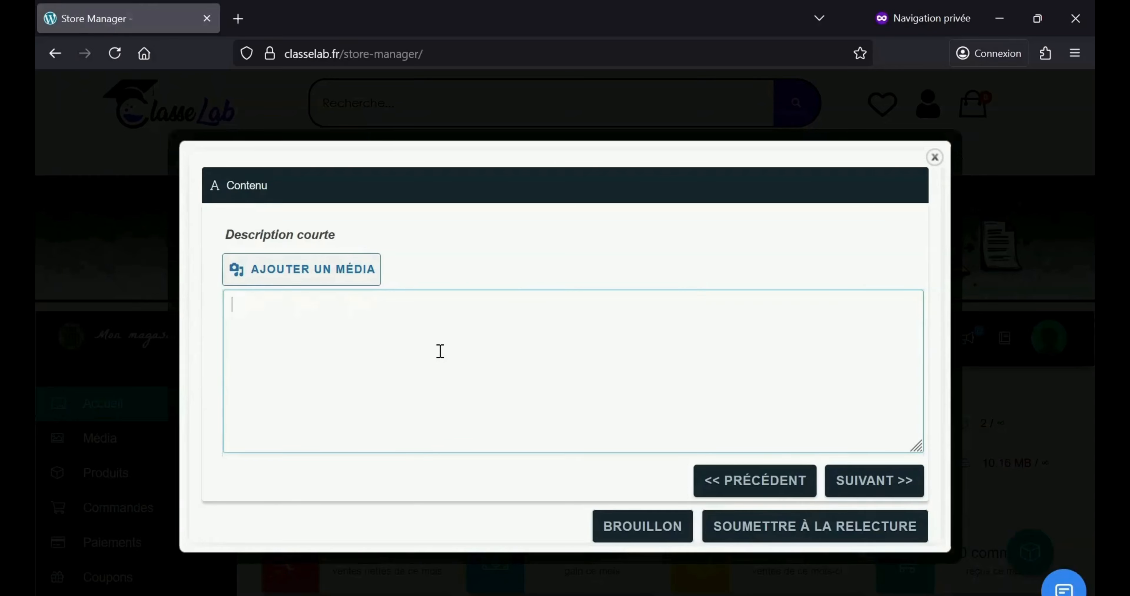
type("Escape Game")
type("\"Zombies au lycée\" est un jeu d'escape game dans lequel le professeur est transformé en zombie et les élèves doivent résoudre une série d'énigmes (en physique) et en chimie (formule pour élaborer l'antidote) afin de guérir le professeur &")
type("pouv")
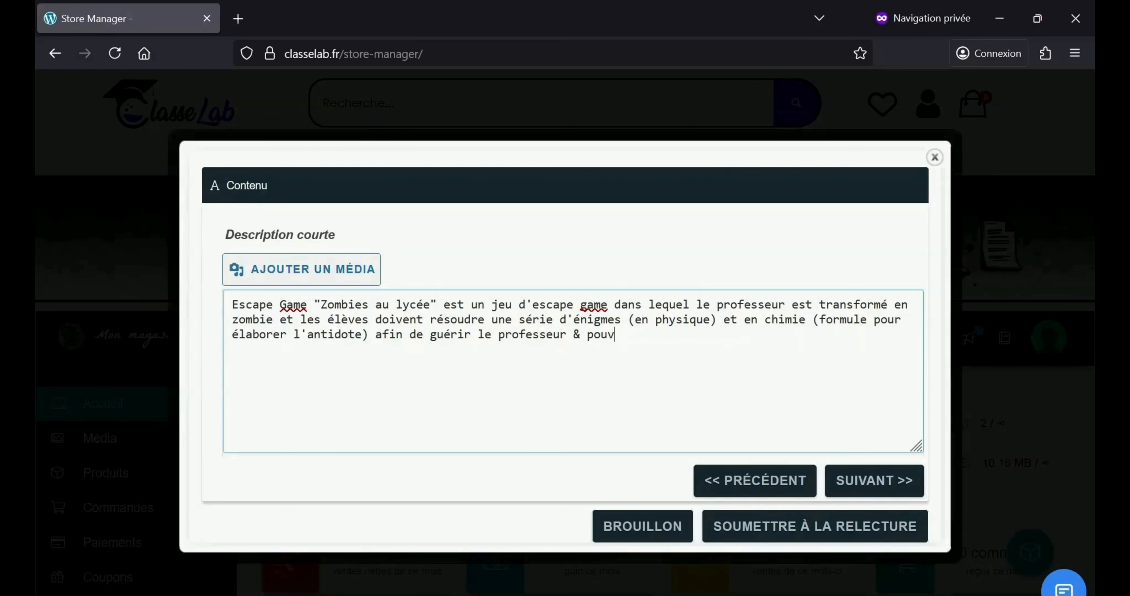
type("oir sortir indemnes")
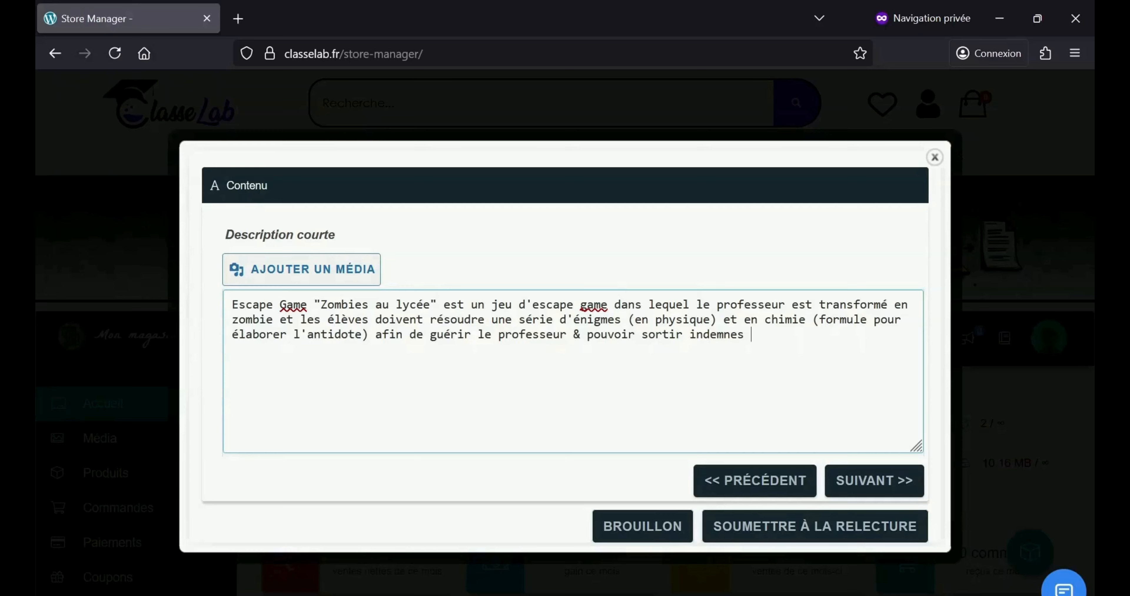
type(" du jeu.")
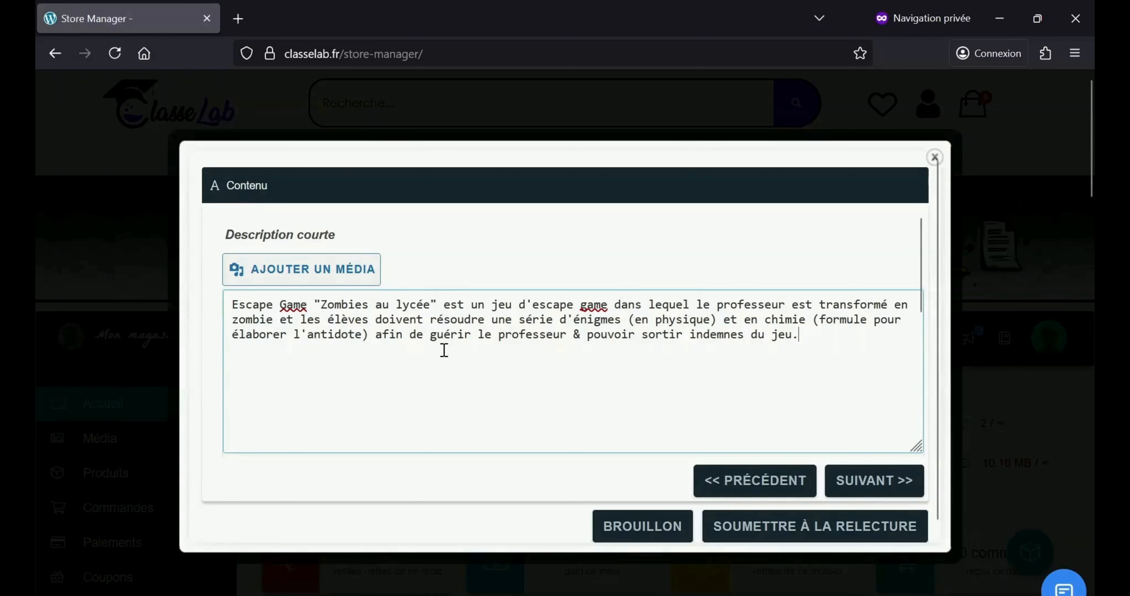
- Copy the short description's opening, "Escape Game "Zombies au lycée" est un jeu d'escape game", into the main description
scroll(444, 350, "down", 2)
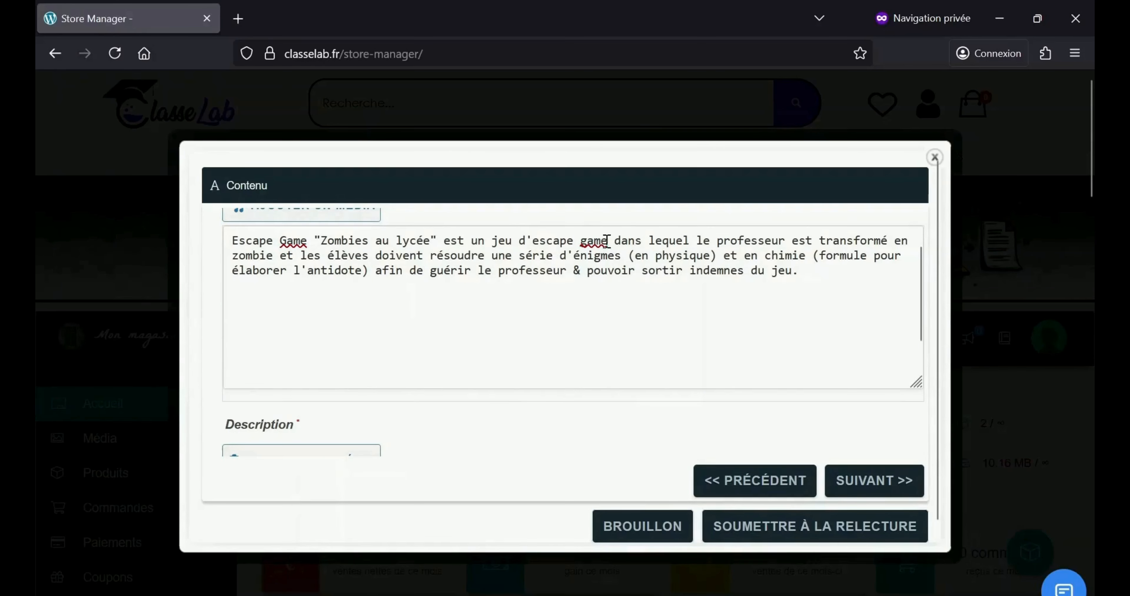
left_click_drag(607, 241, 185, 231)
key("ctrl+c")
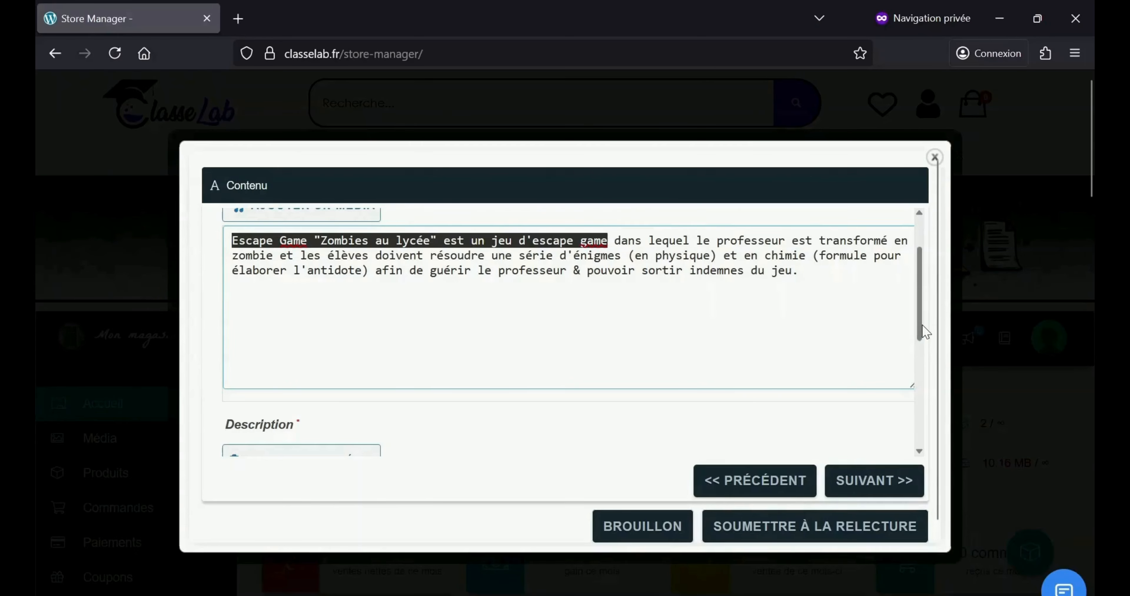
left_click_drag(920, 328, 918, 410)
left_click(773, 331)
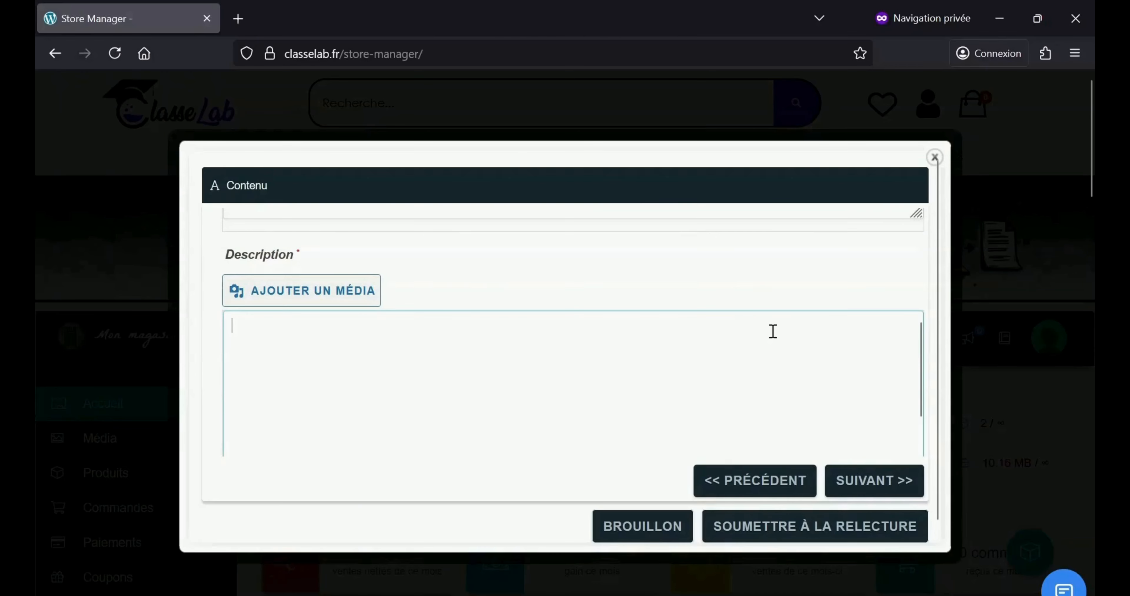
key("ctrl+v")
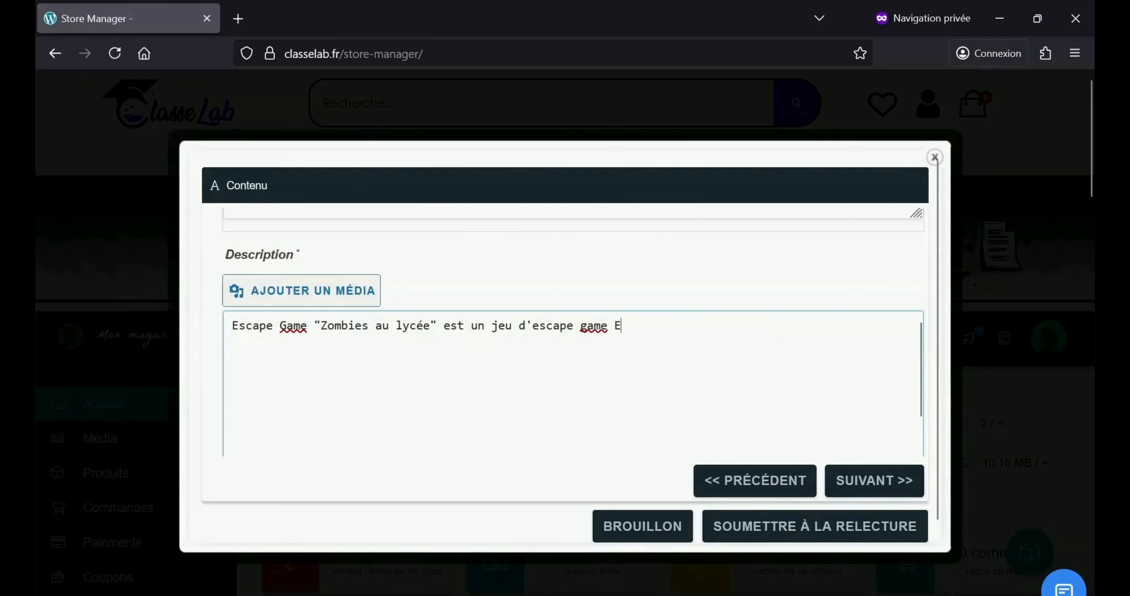
- Complete the description with the 5 stages in 5 workshops and 6 groups taking turns solving each puzzle, and continue to the downloadable files
type("en 5 étapes : le jeu s'organise en 5 ateliers distincts. La classe est divisée en 6 groupes qui doivent à tour de rôle")
type("se ")
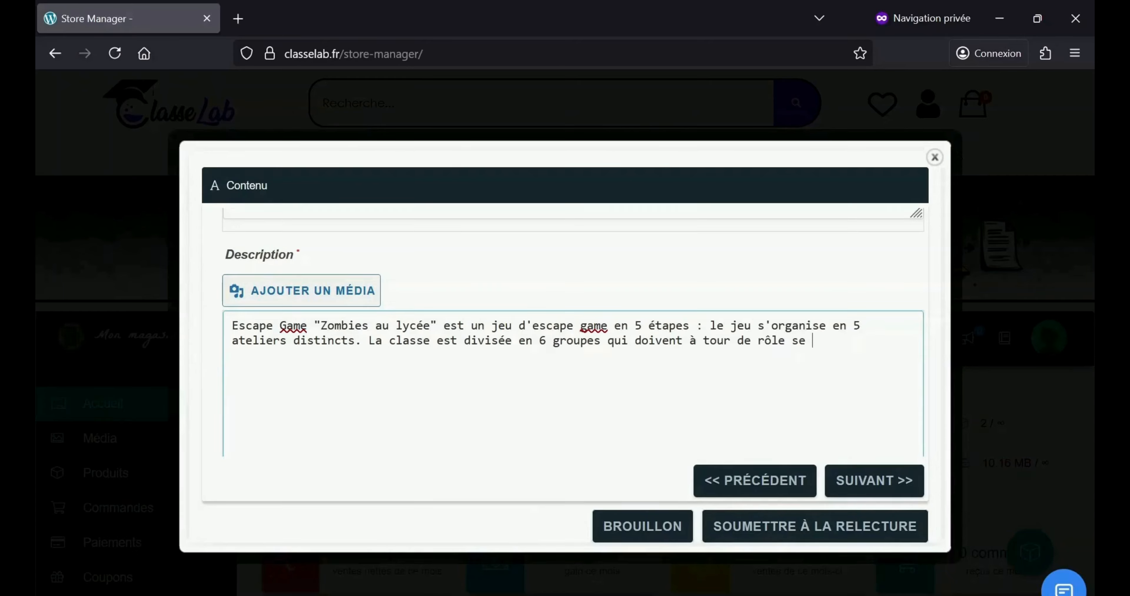
type("diriger vers les ateliers ")
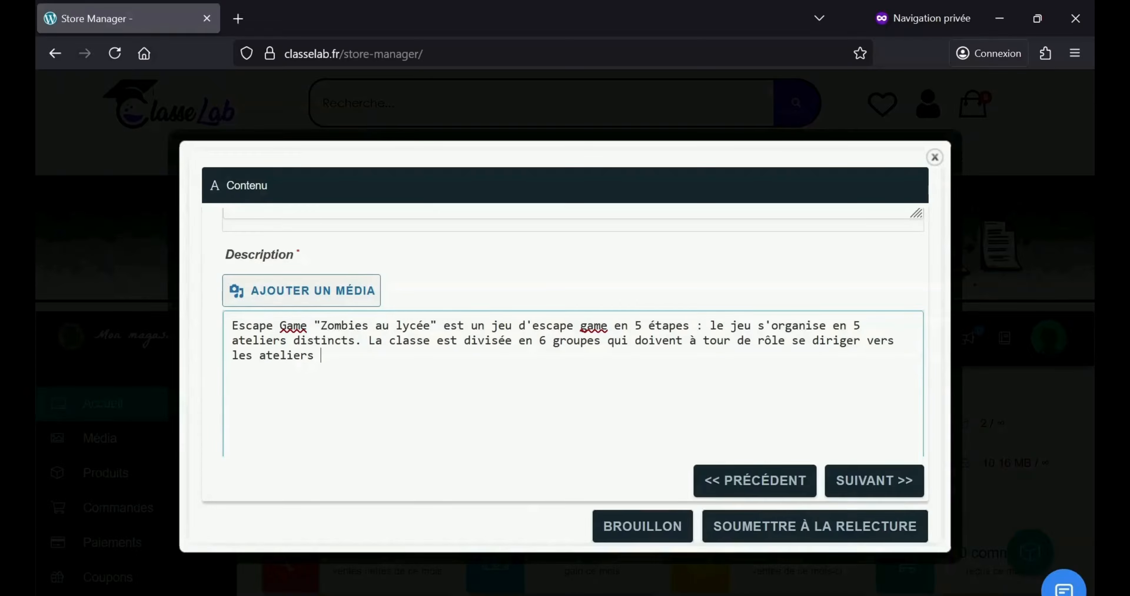
type("pour résoudre chaque énigme")
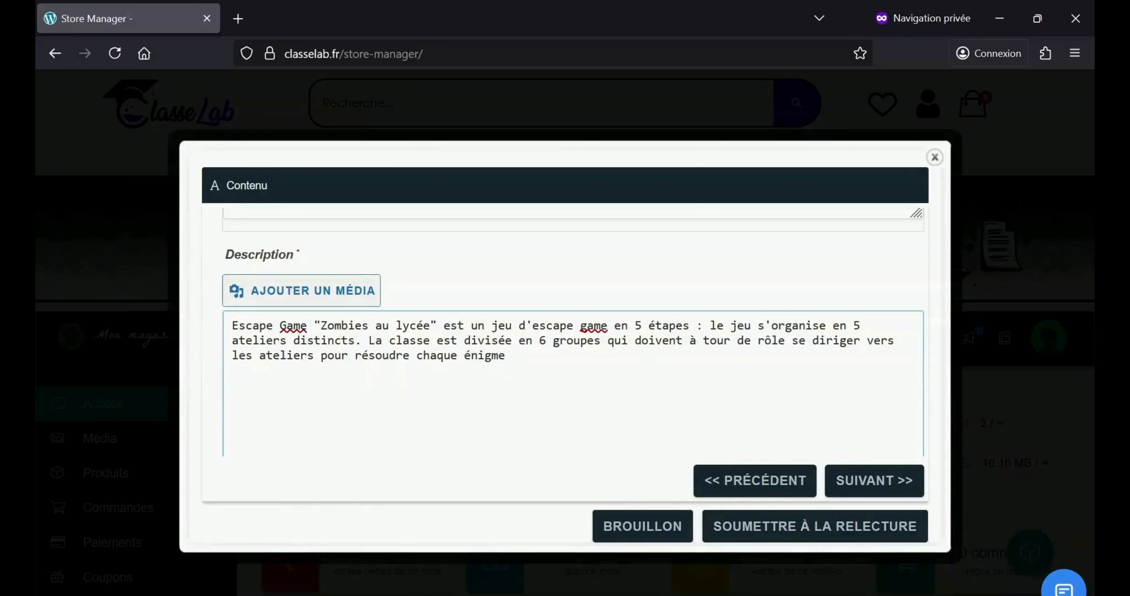
type(".")
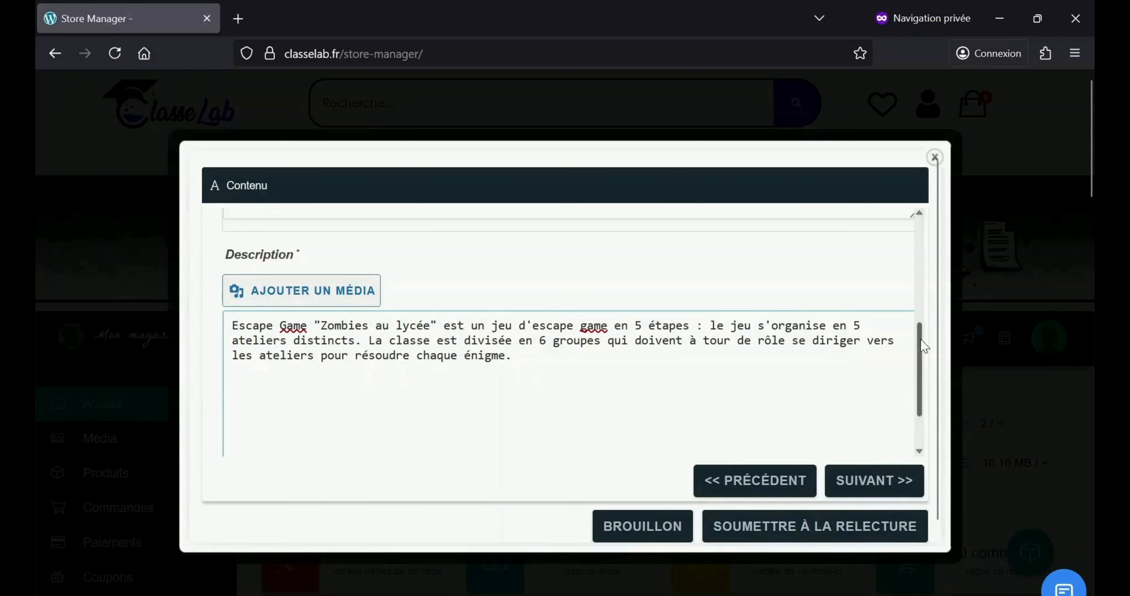
scroll(921, 351, "down", 2)
left_click(874, 477)
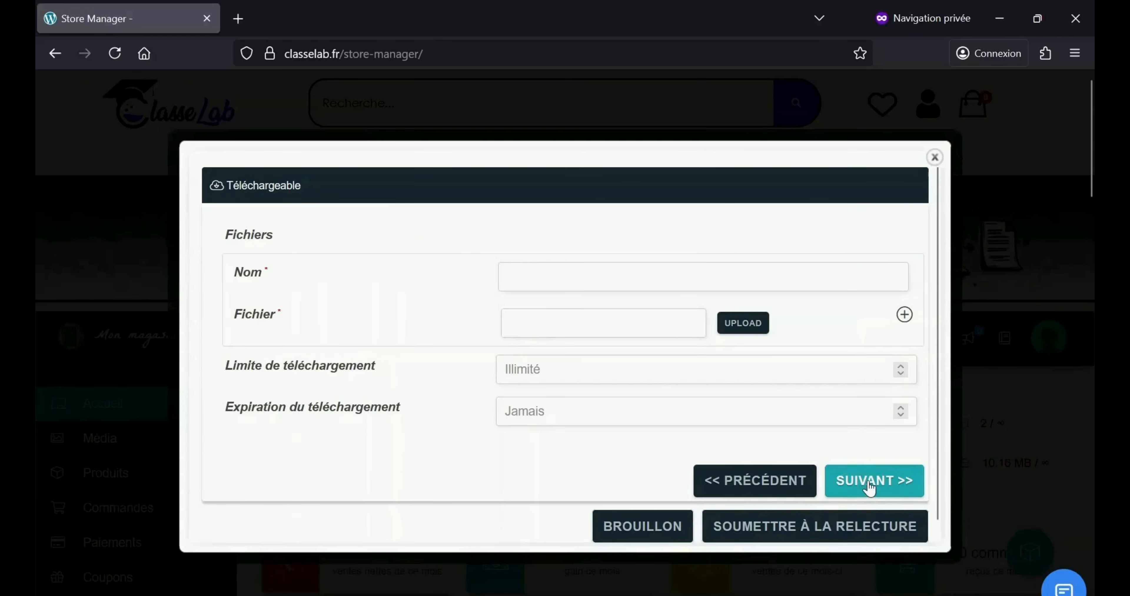
- Name the downloadable file "Escape Game Zombies au lycée"
left_click(722, 272)
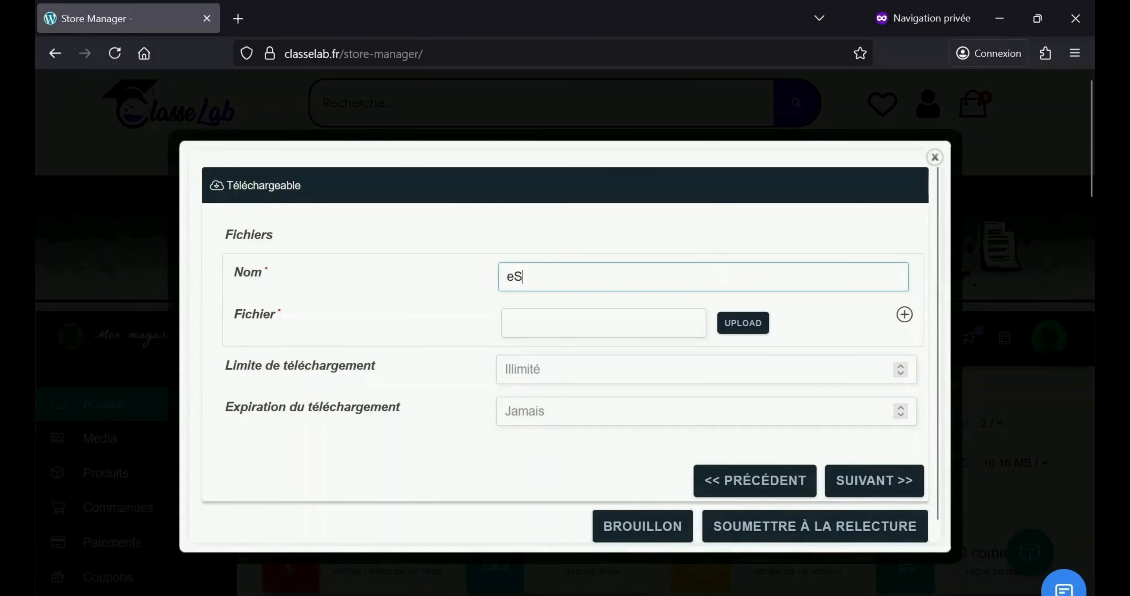
key("BackSpace")
type("Escape")
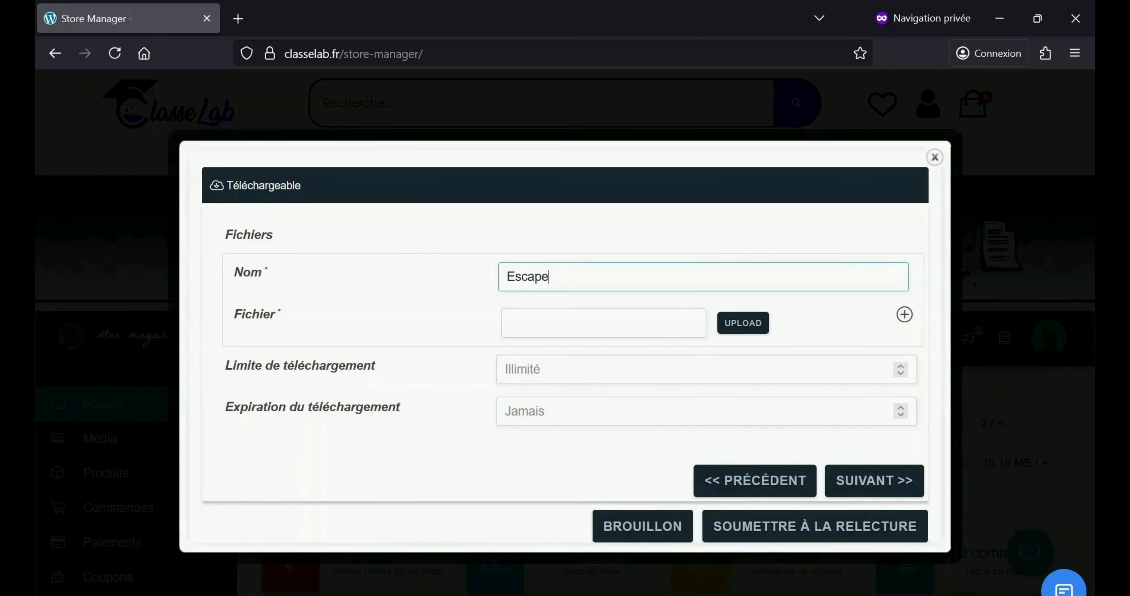
type(" Gamz")
type(" Zombies")
type(" au")
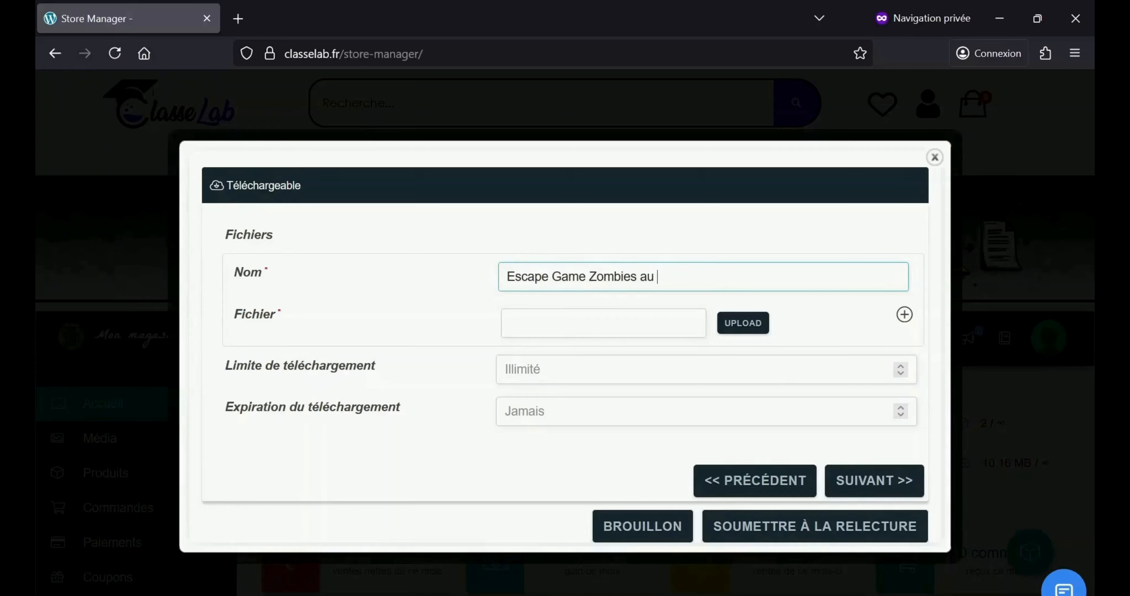
type(" lycée")
- Upload the "Zombies au lycée" Word document and select it as the product's downloadable file
left_click(745, 329)
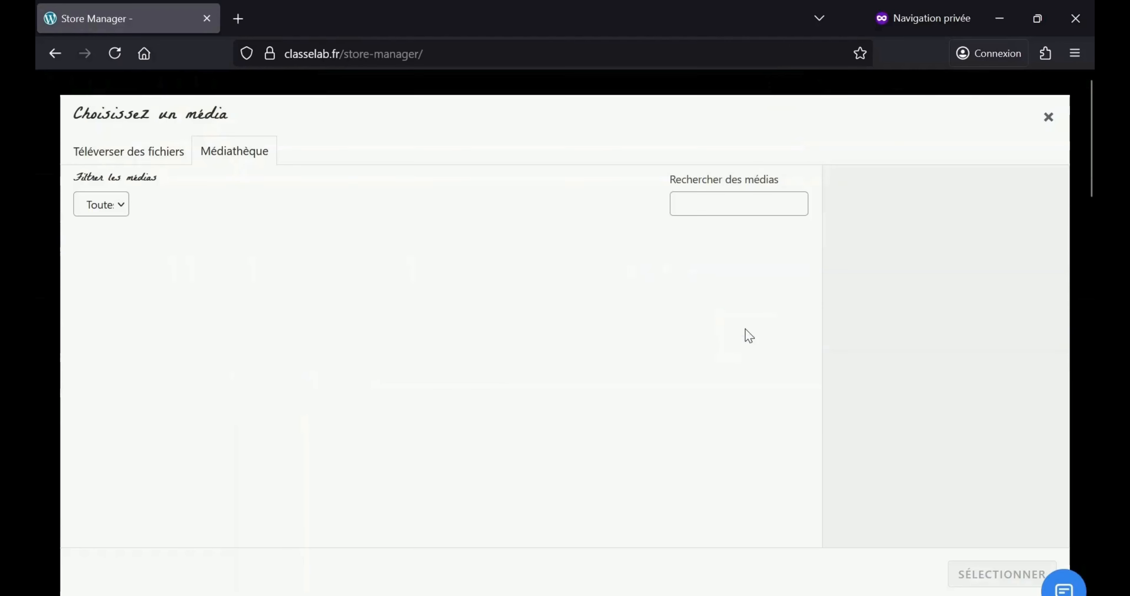
left_click(132, 148)
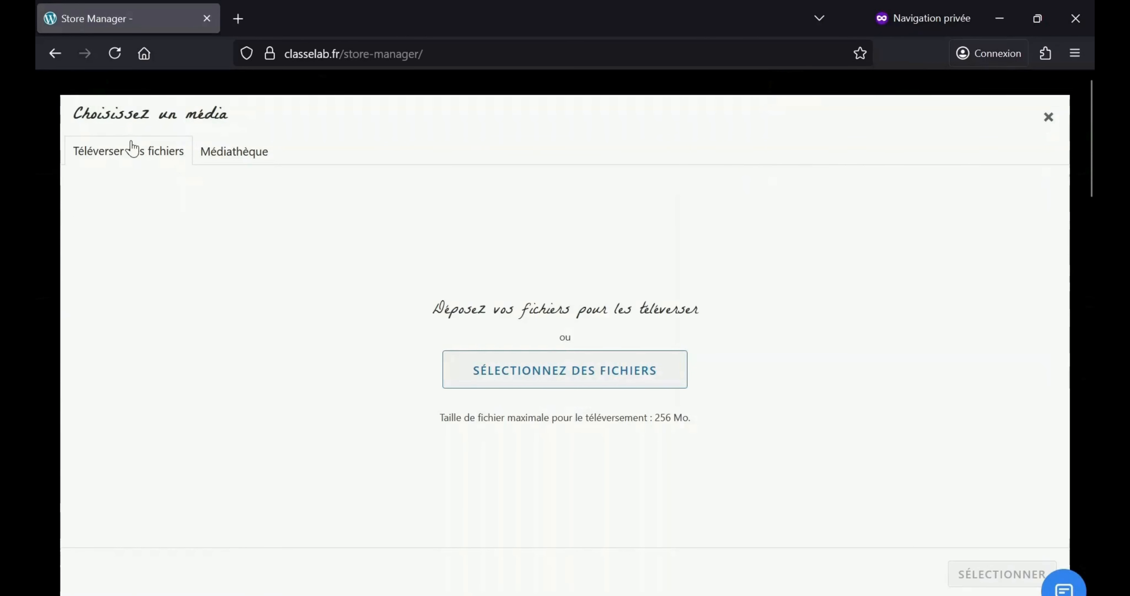
left_click(527, 371)
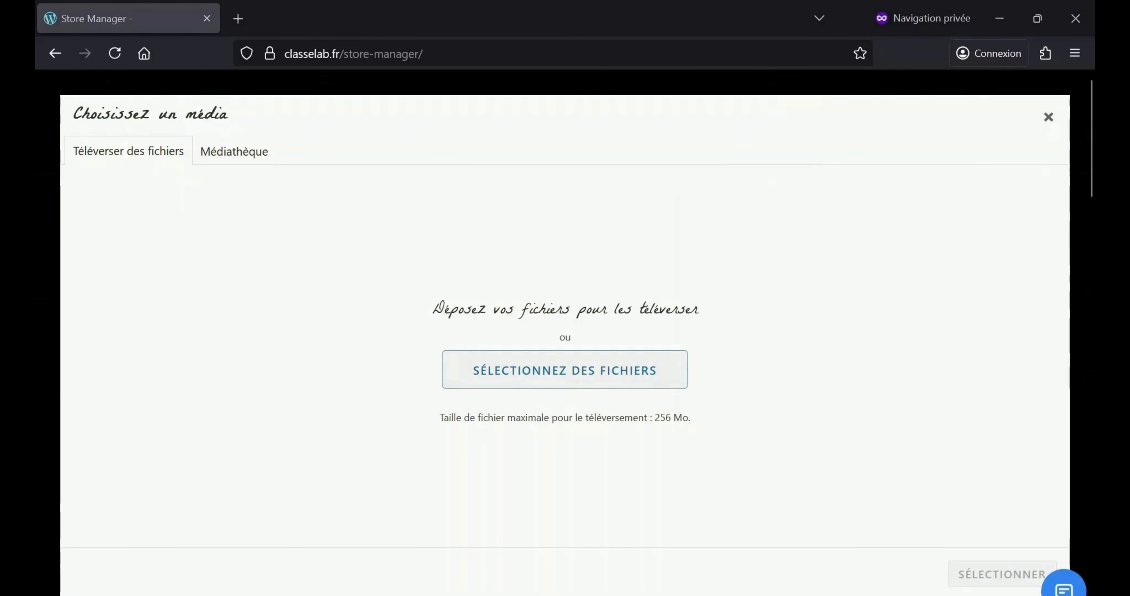
double_click(259, 350)
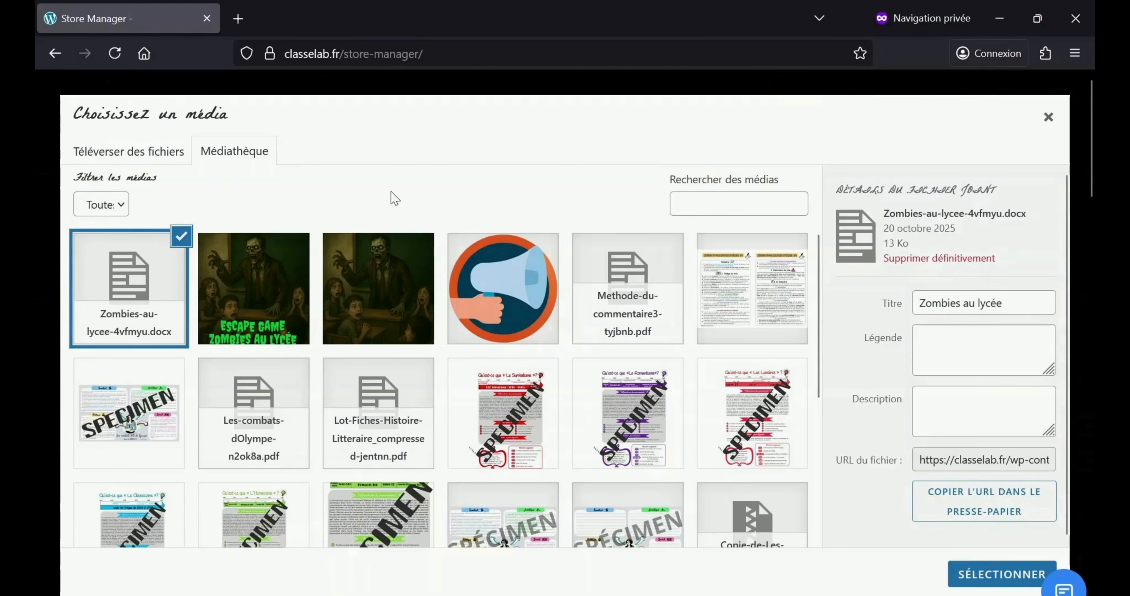
left_click(991, 578)
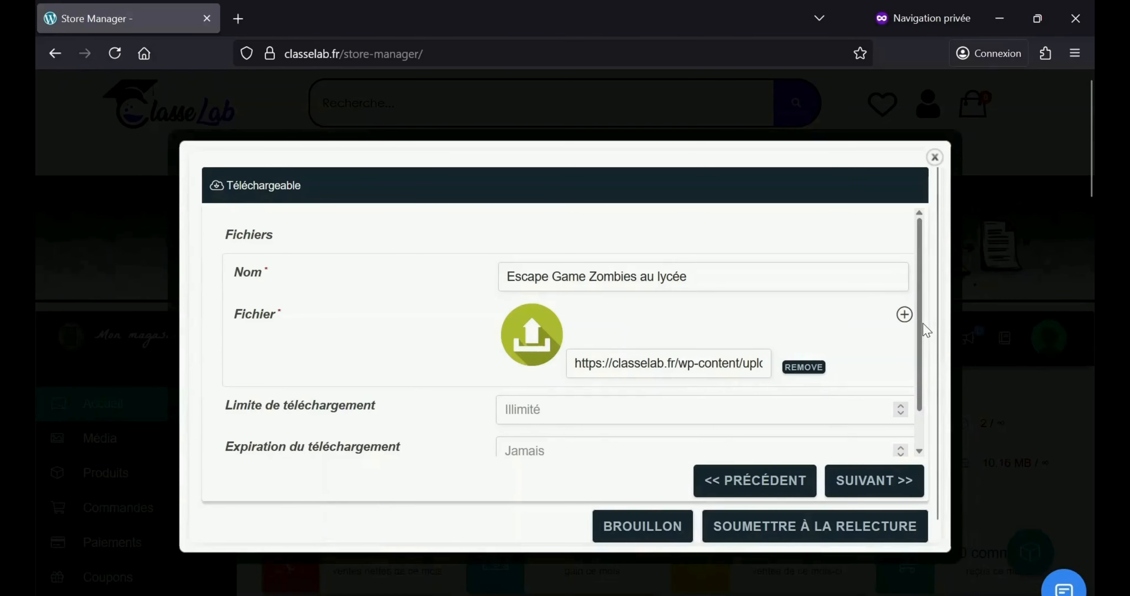
- Try out values for the download limit and the download expiration, and clear both fields again
left_click_drag(924, 329, 921, 378)
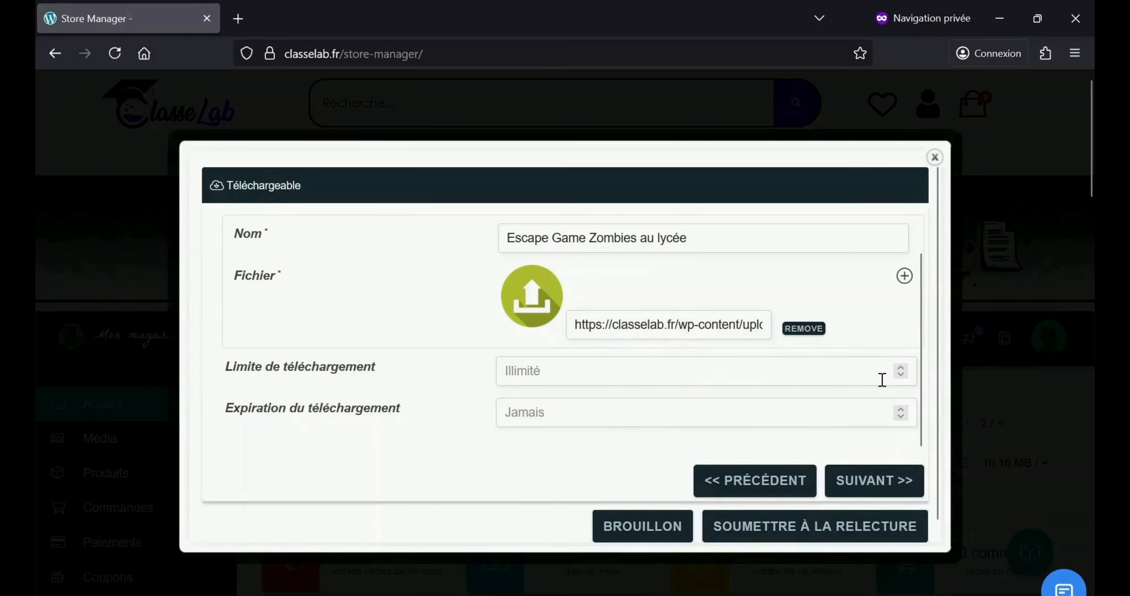
double_click(901, 367)
left_click(906, 369)
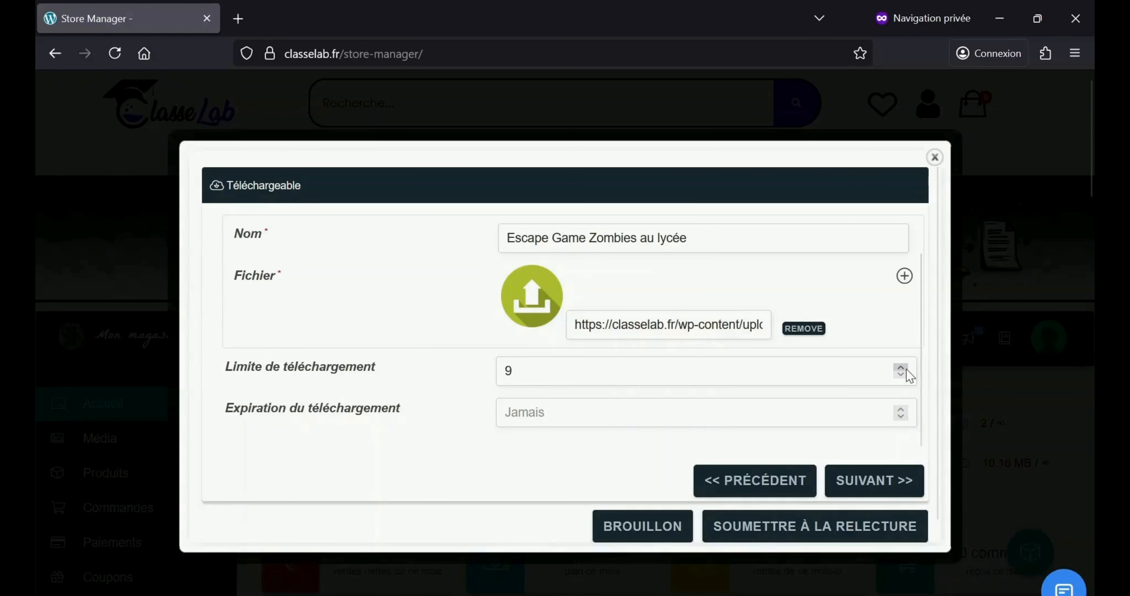
left_click(901, 375)
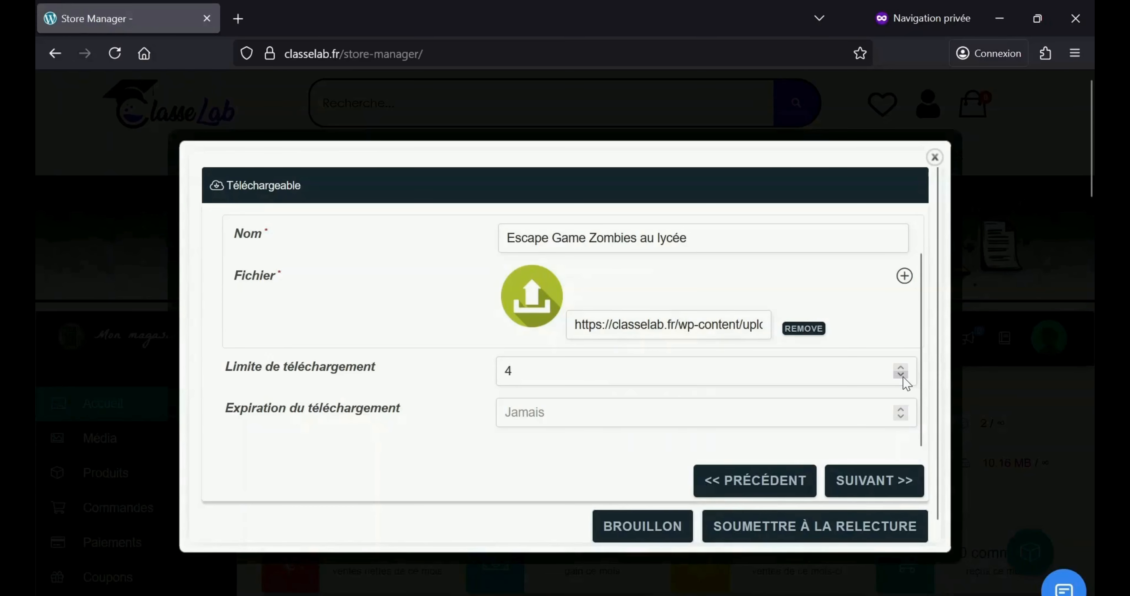
left_click(640, 364)
key("BackSpace")
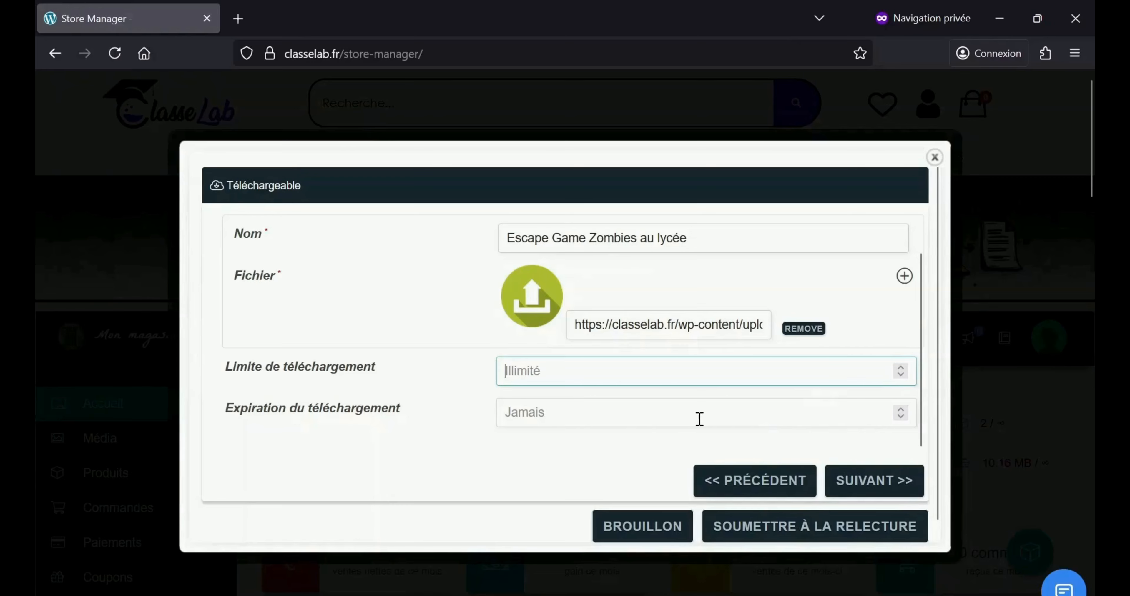
left_click(699, 419)
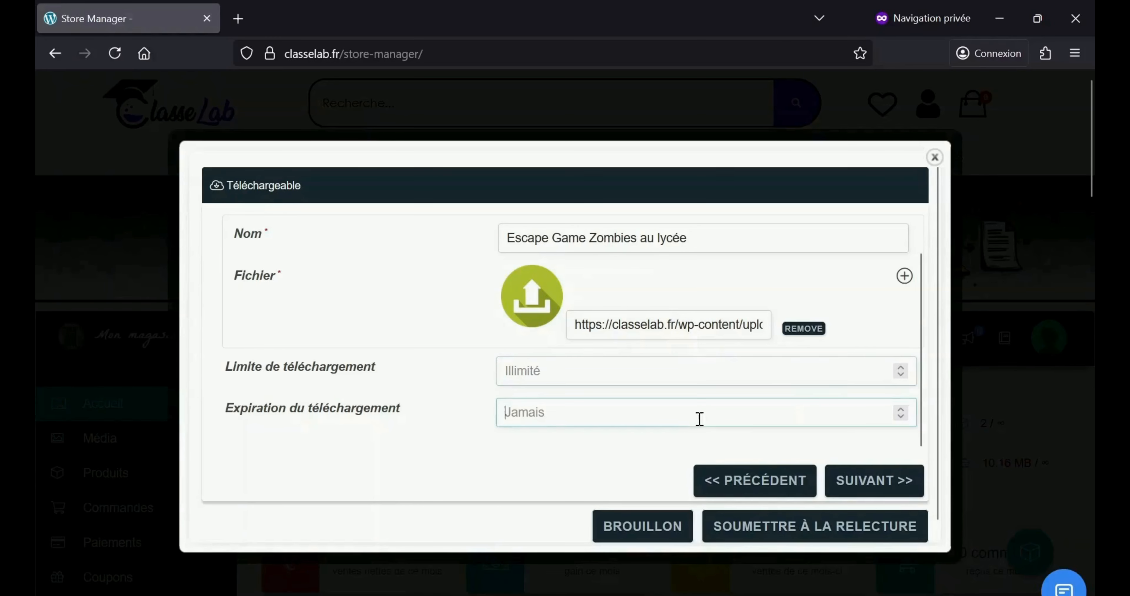
left_click(901, 411)
key("BackSpace")
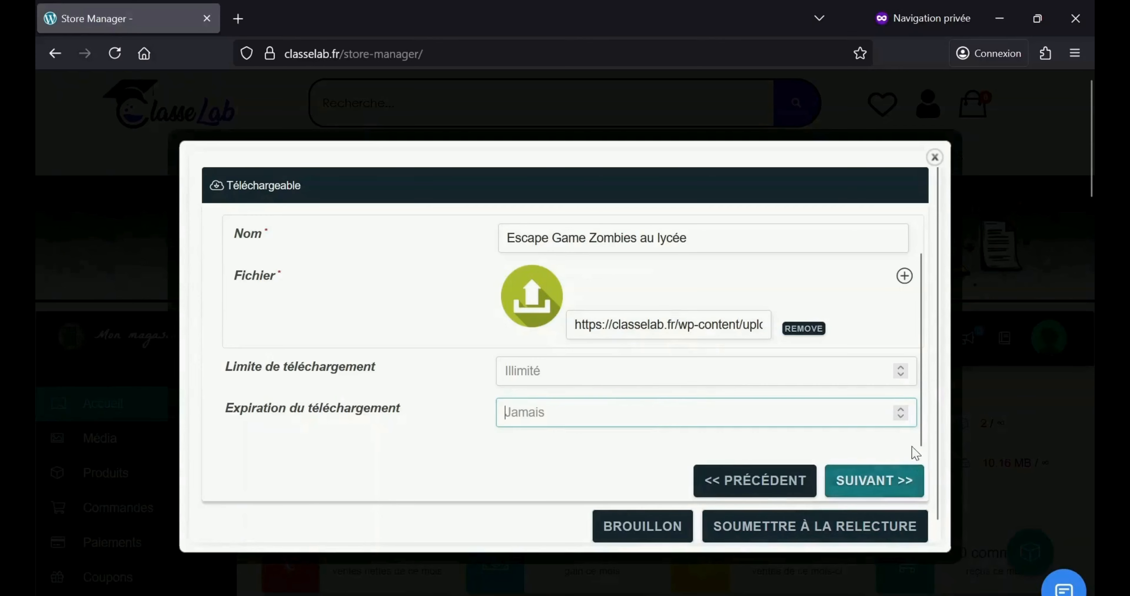
- Continue to the product attributes, activate Matière and set it to Physique-Chimie
left_click(905, 483)
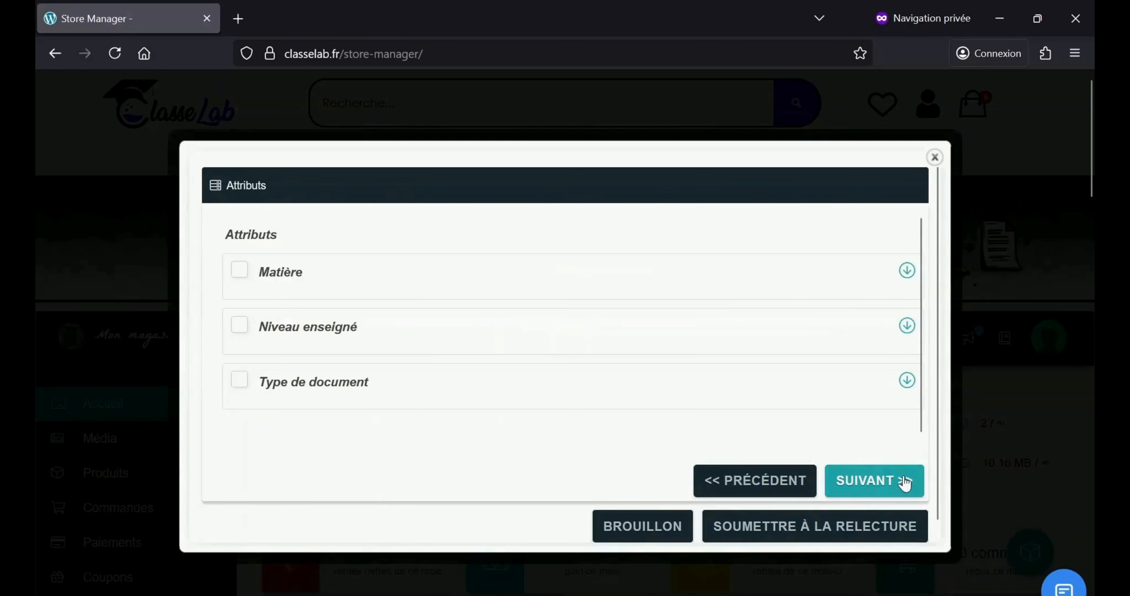
left_click(239, 271)
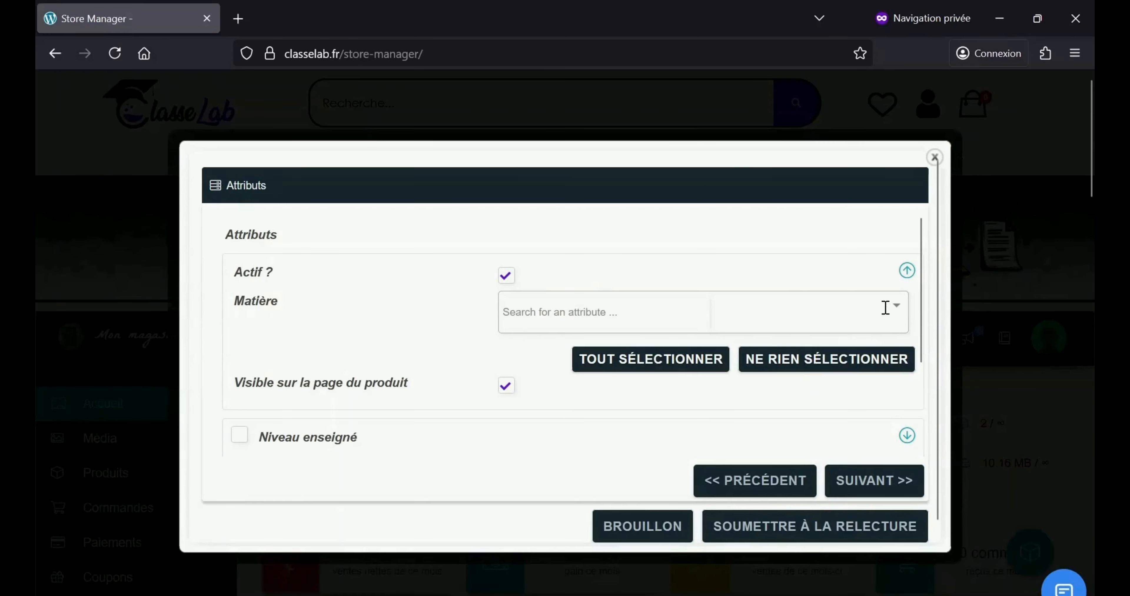
left_click(903, 309)
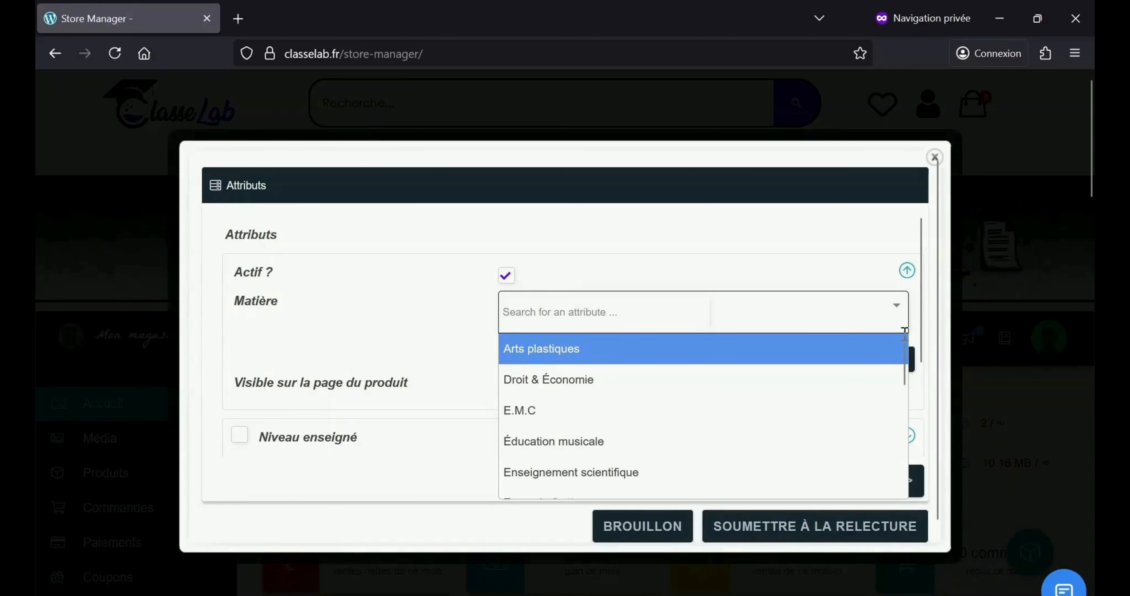
left_click_drag(903, 358, 902, 443)
left_click(804, 415)
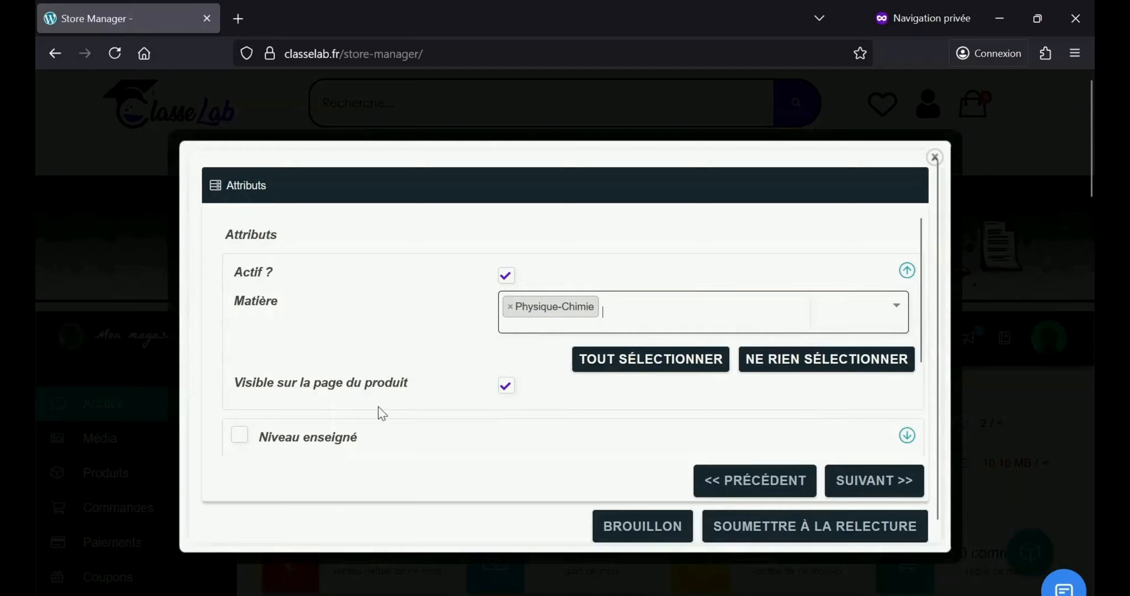
- Activate the Niveau enseigné attribute and assign the levels 2nde and 1ère
left_click(239, 435)
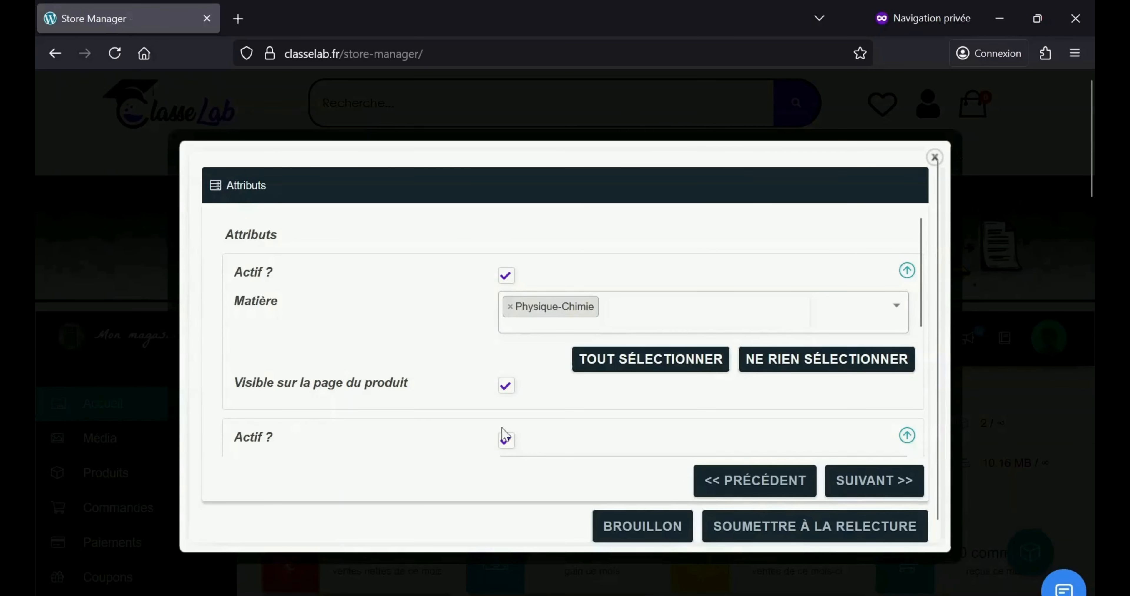
scroll(924, 328, "down", 1)
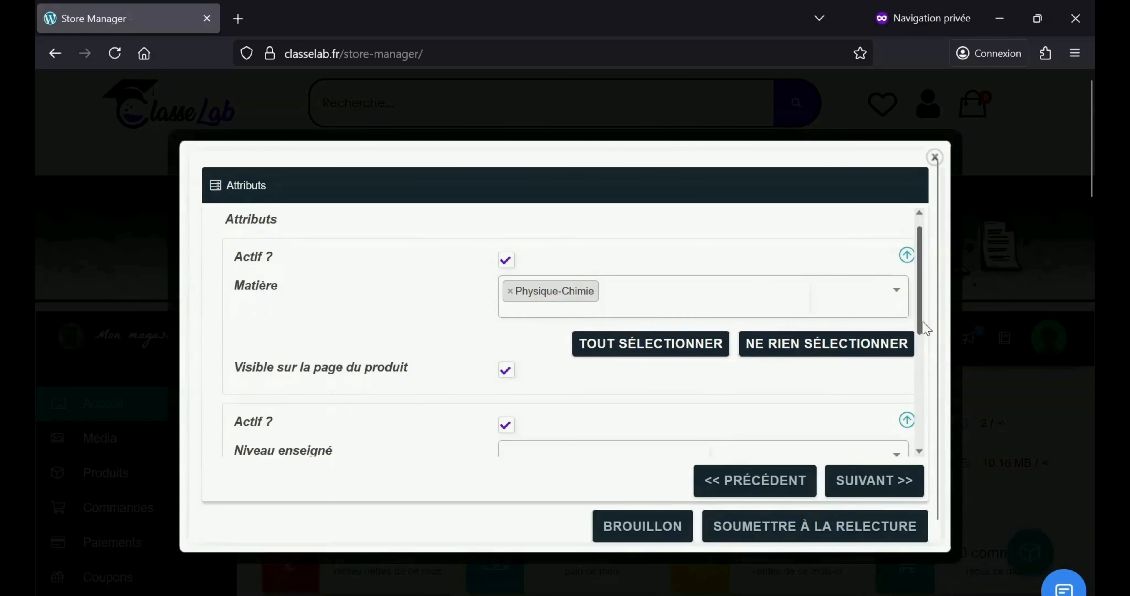
left_click_drag(923, 323, 926, 396)
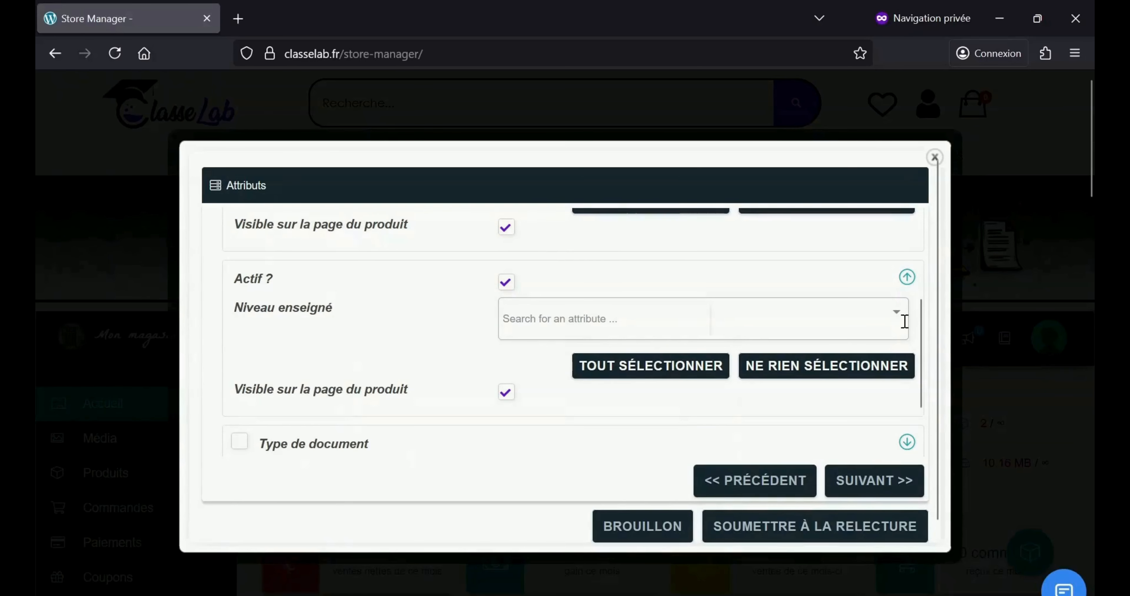
left_click(875, 320)
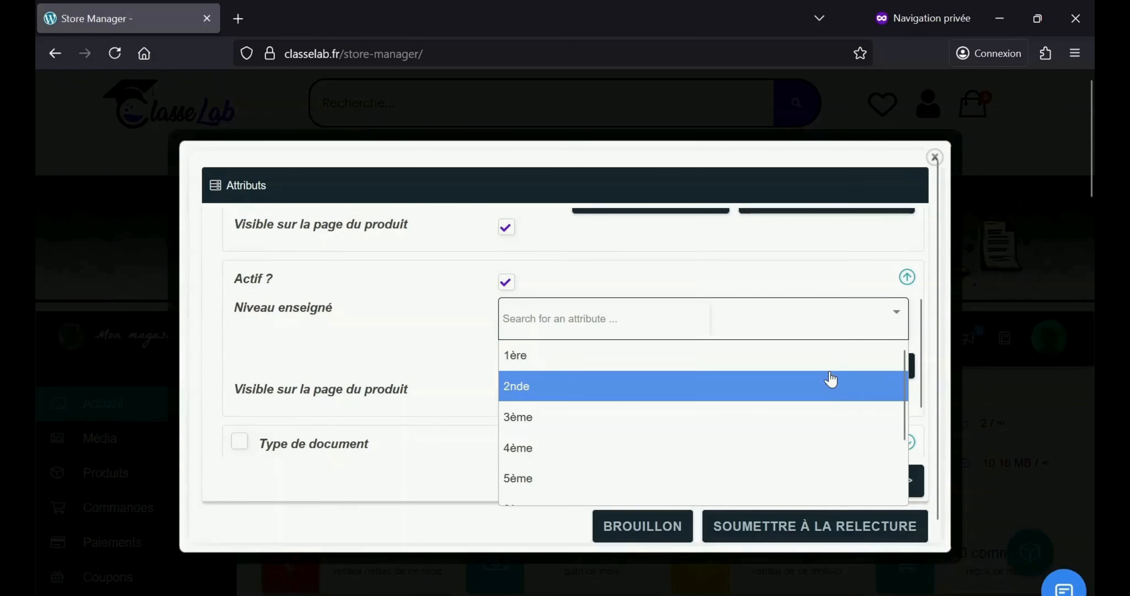
left_click(831, 382)
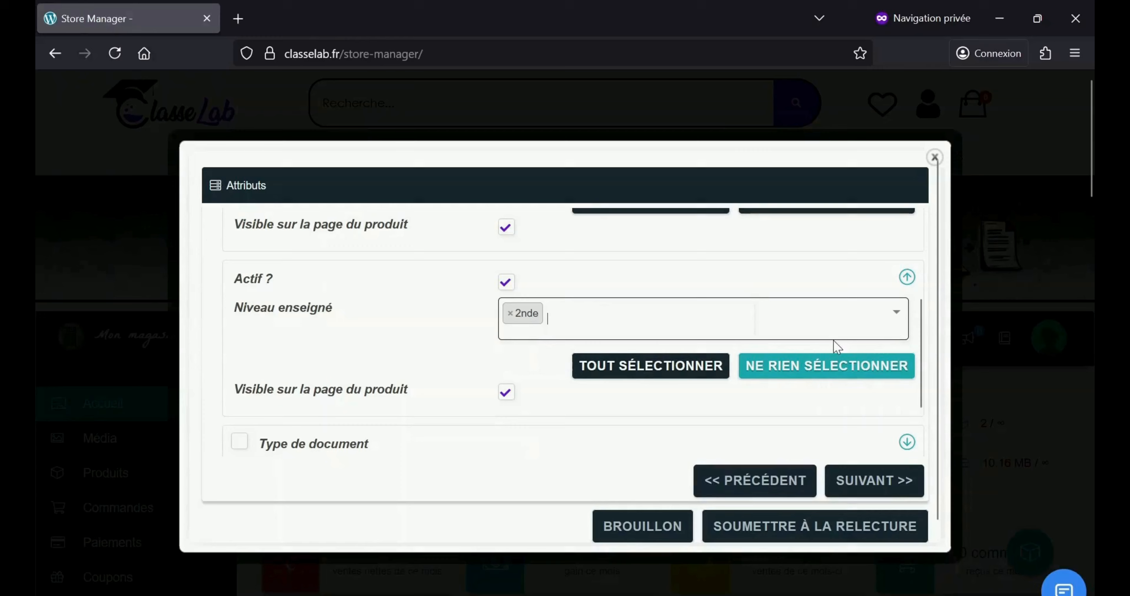
left_click(863, 322)
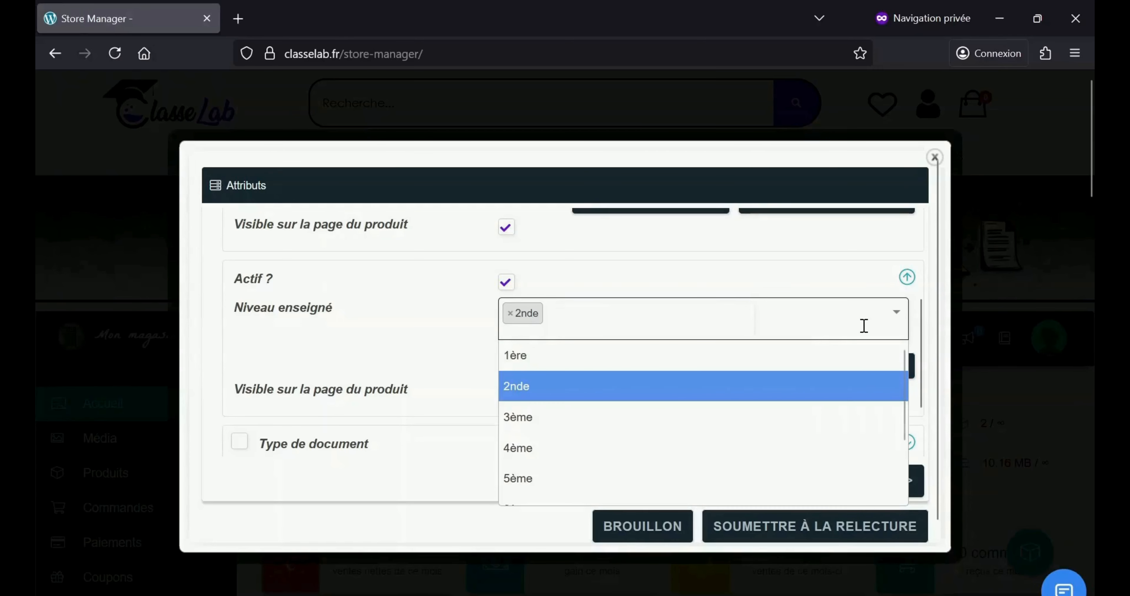
left_click(707, 369)
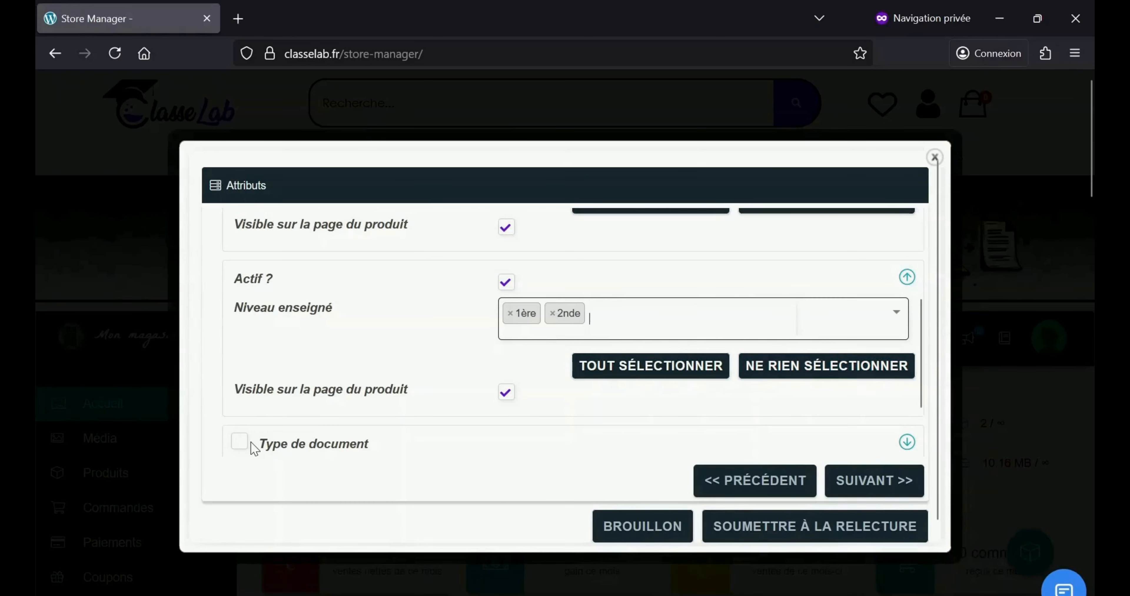
- Activate the Type de document attribute, set it to Jeu / Quiz, and continue to the linked products
left_click(242, 442)
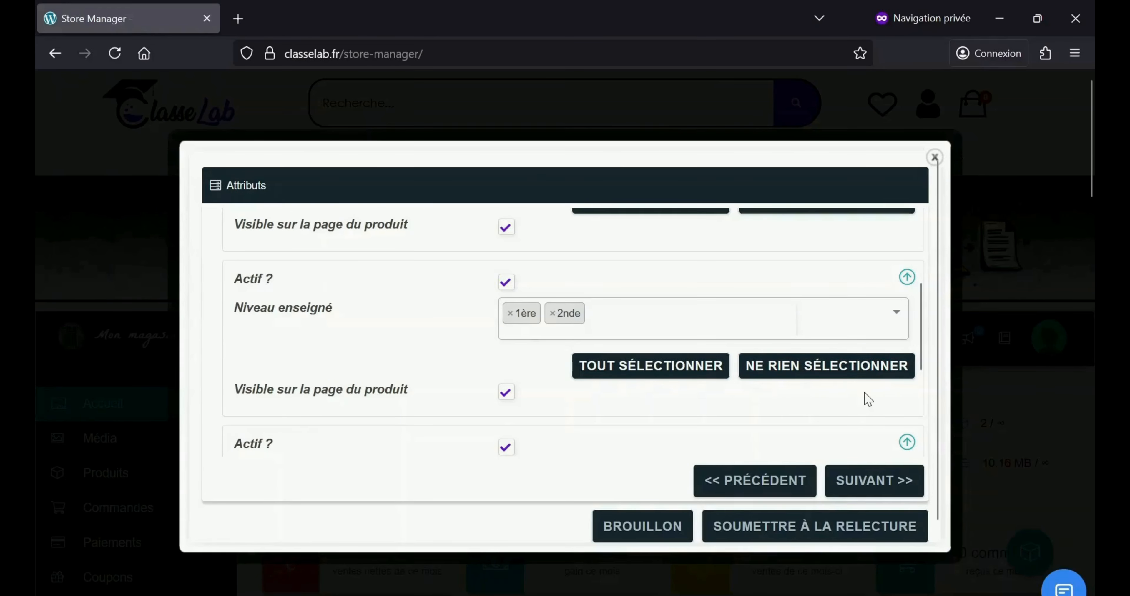
left_click_drag(919, 370, 926, 435)
left_click(890, 298)
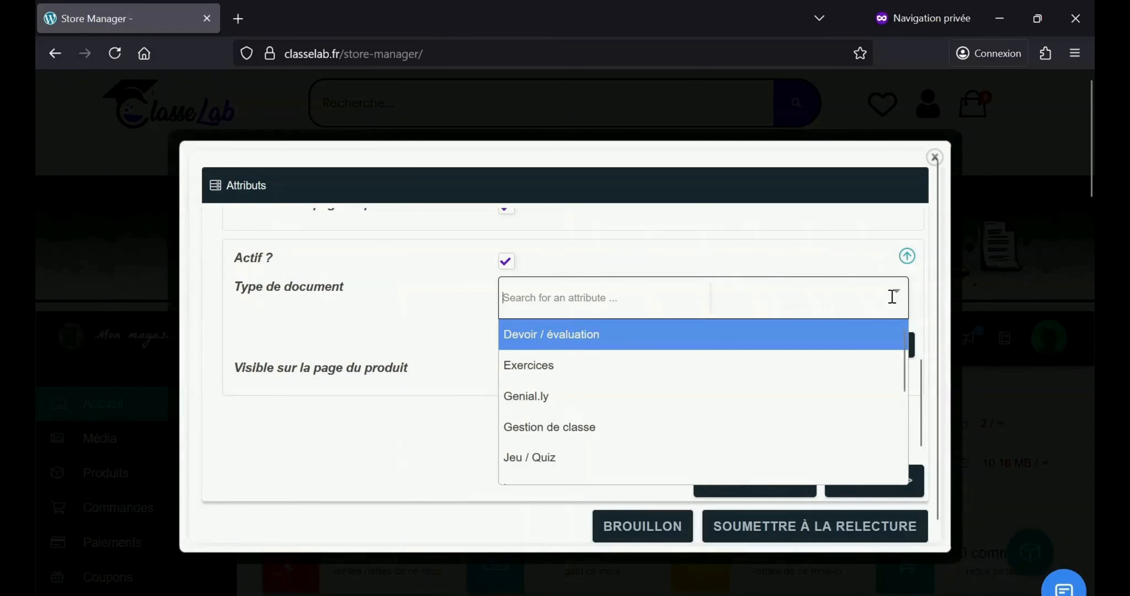
left_click_drag(903, 353, 908, 412)
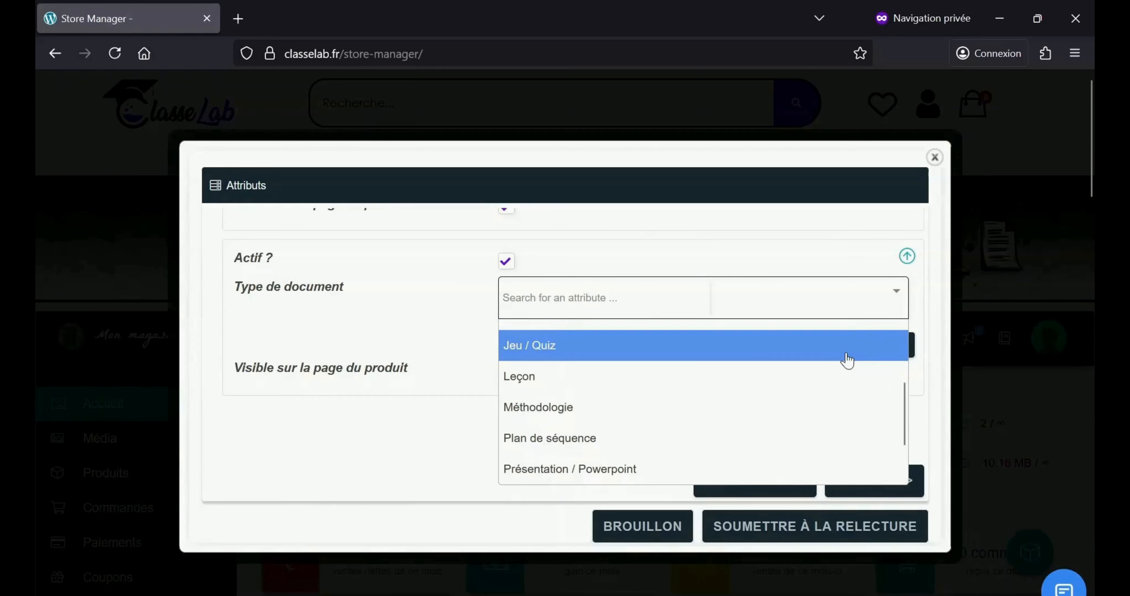
left_click(847, 361)
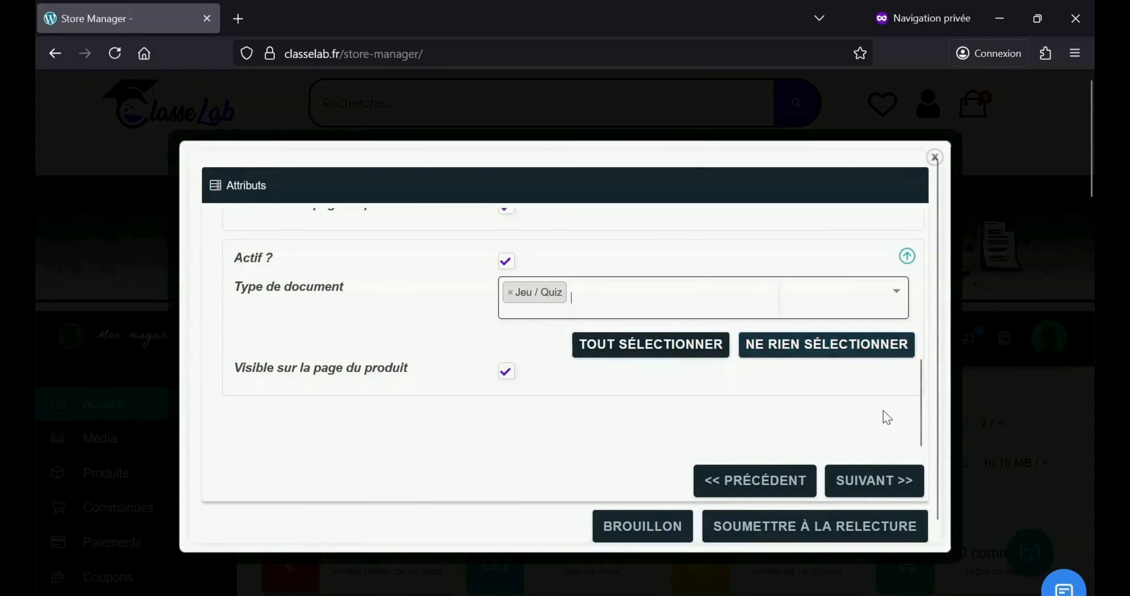
left_click_drag(921, 443, 923, 453)
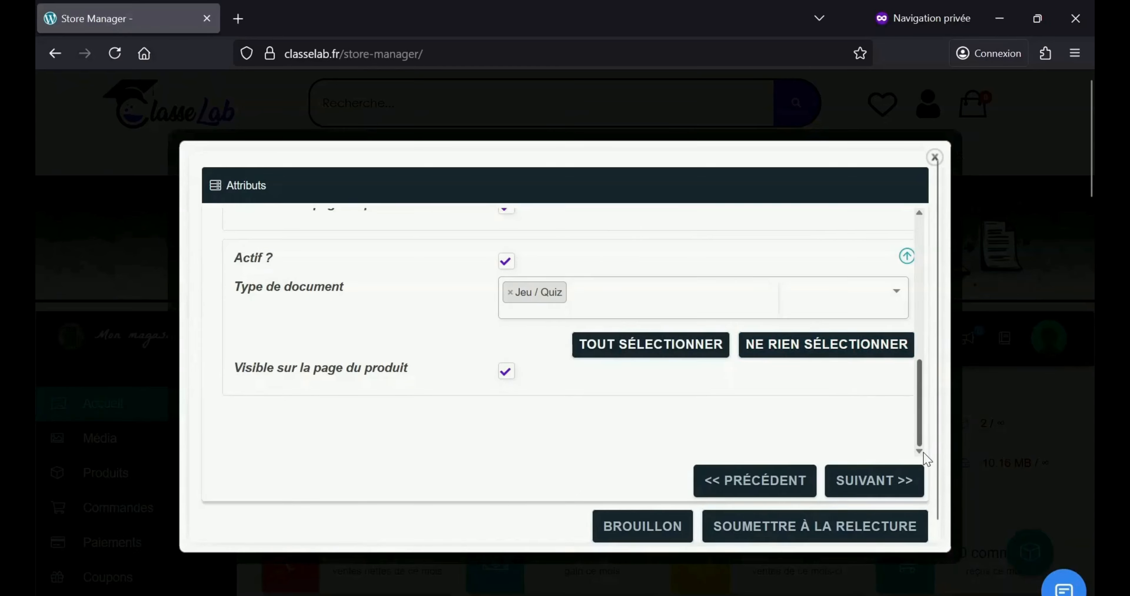
left_click(875, 478)
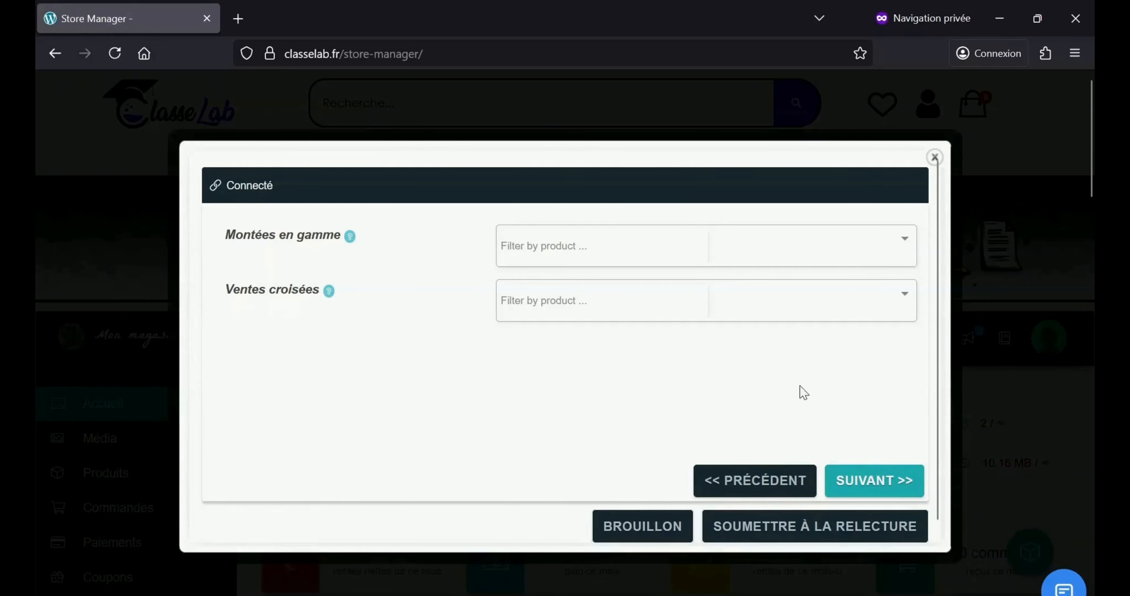
- Check the Montées en gamme and Ventes croisées fields, leave both empty, and continue to the SEO settings
left_click(856, 258)
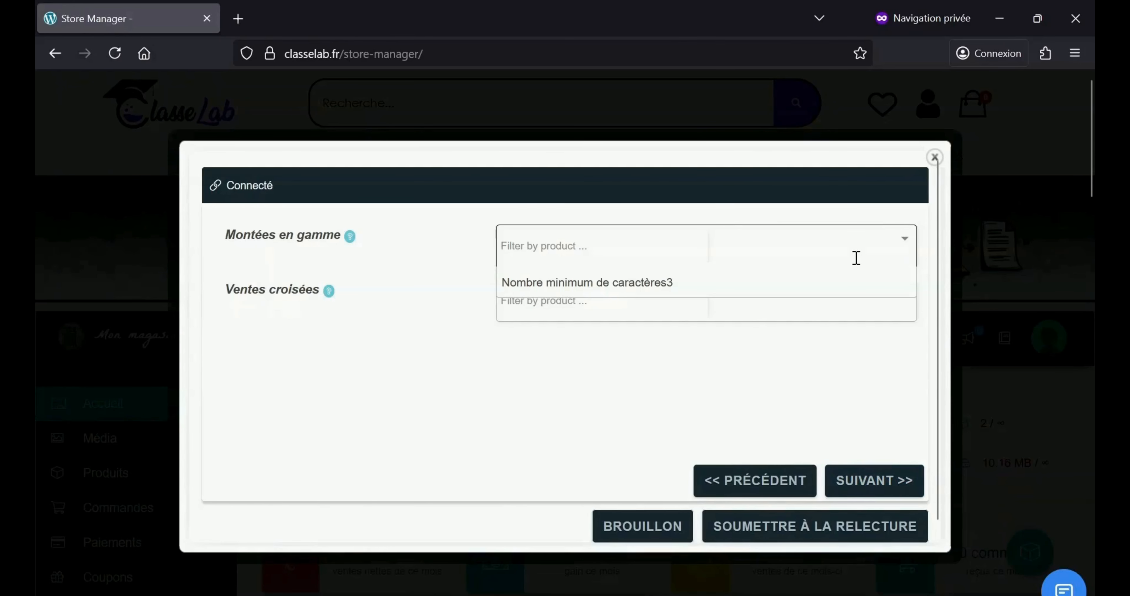
left_click(856, 372)
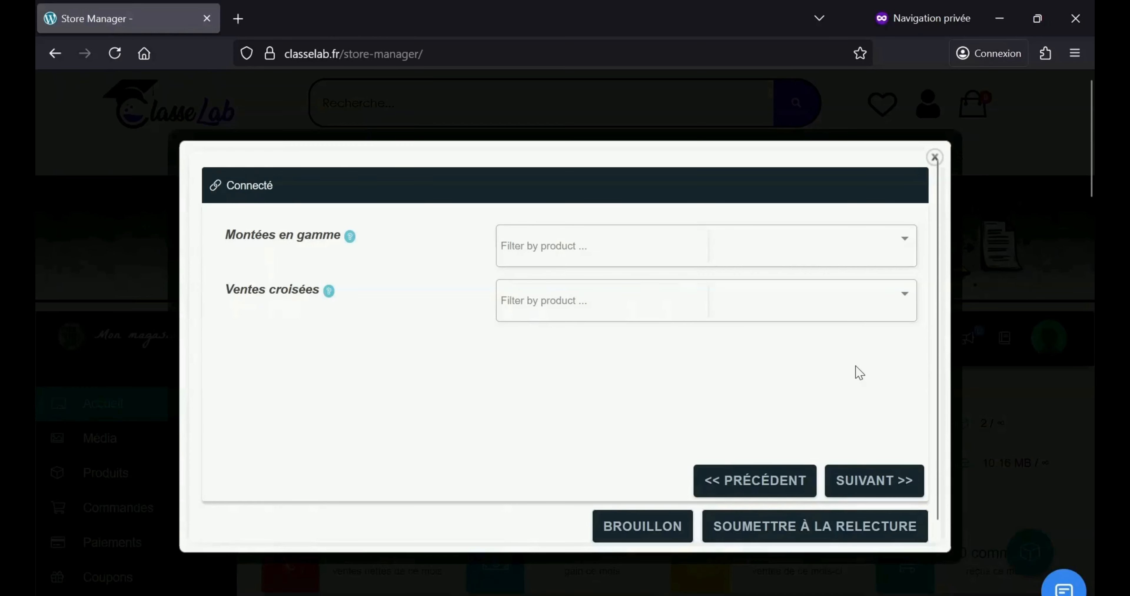
left_click(838, 284)
left_click(824, 388)
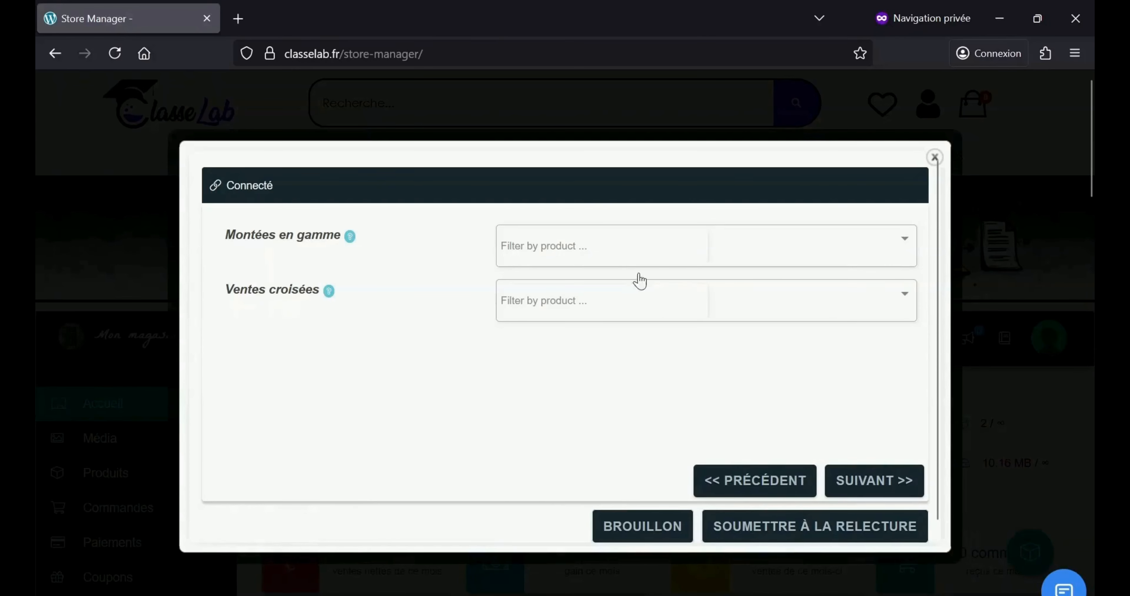
left_click(890, 481)
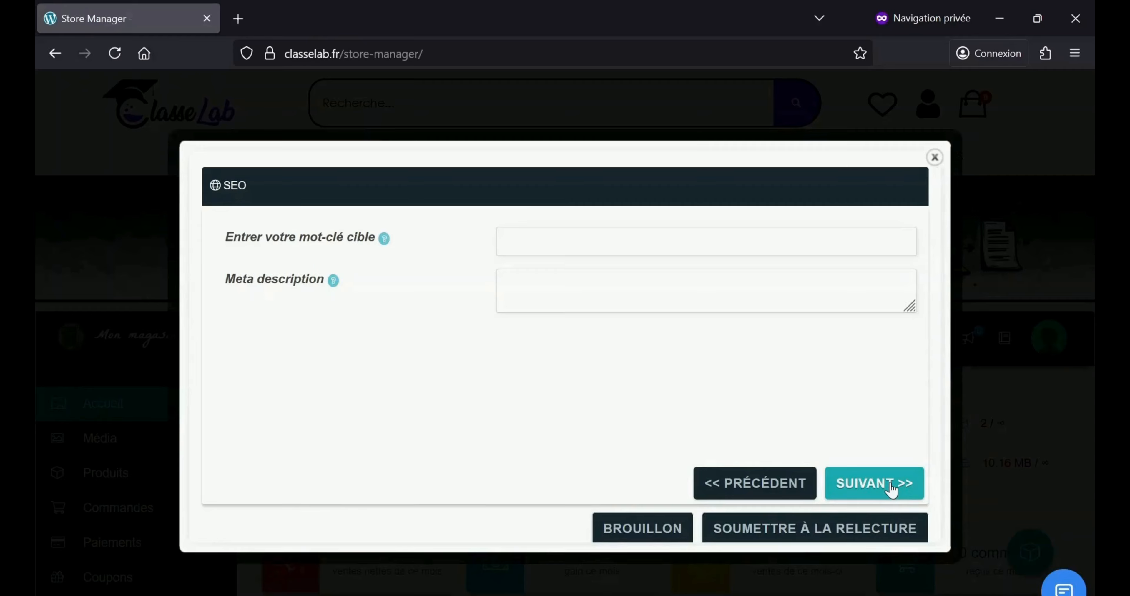
- Set the target keyword to "escape game physique-chimie" and the meta description to "escape game sur le programme de physique chimie au lycée", and continue
left_click(681, 240)
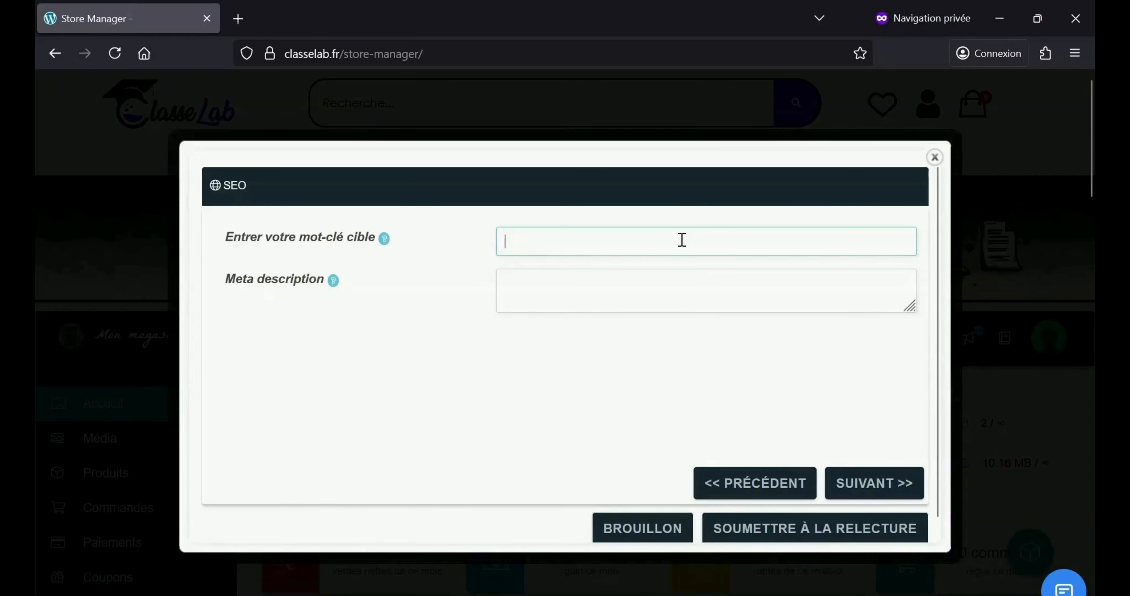
type("escape game physique-chimie")
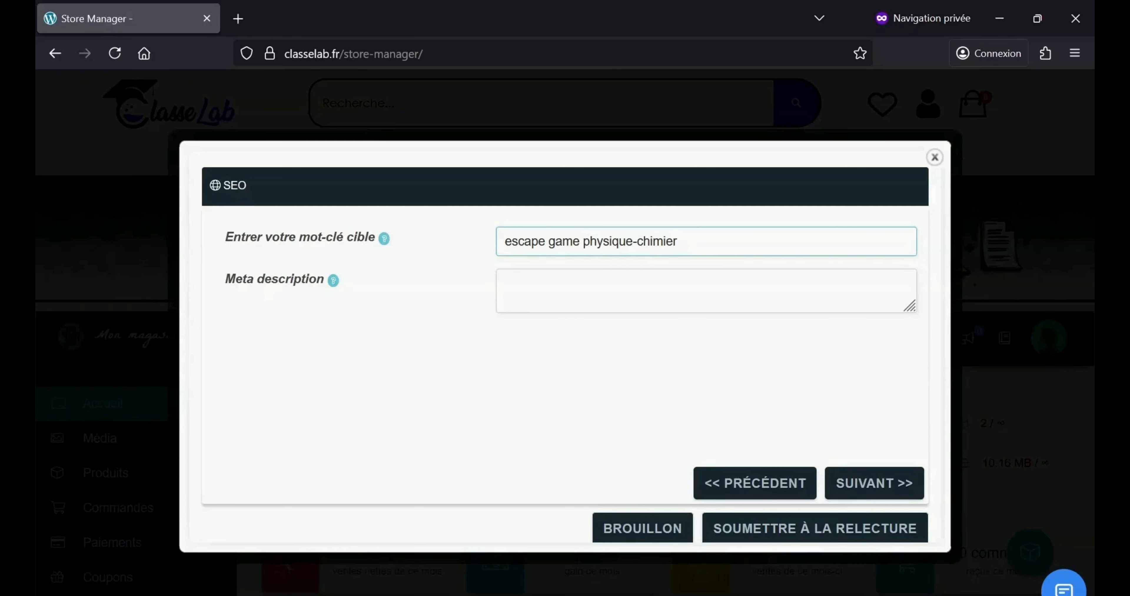
left_click(694, 280)
type("escape game sur le programme de physique chimie")
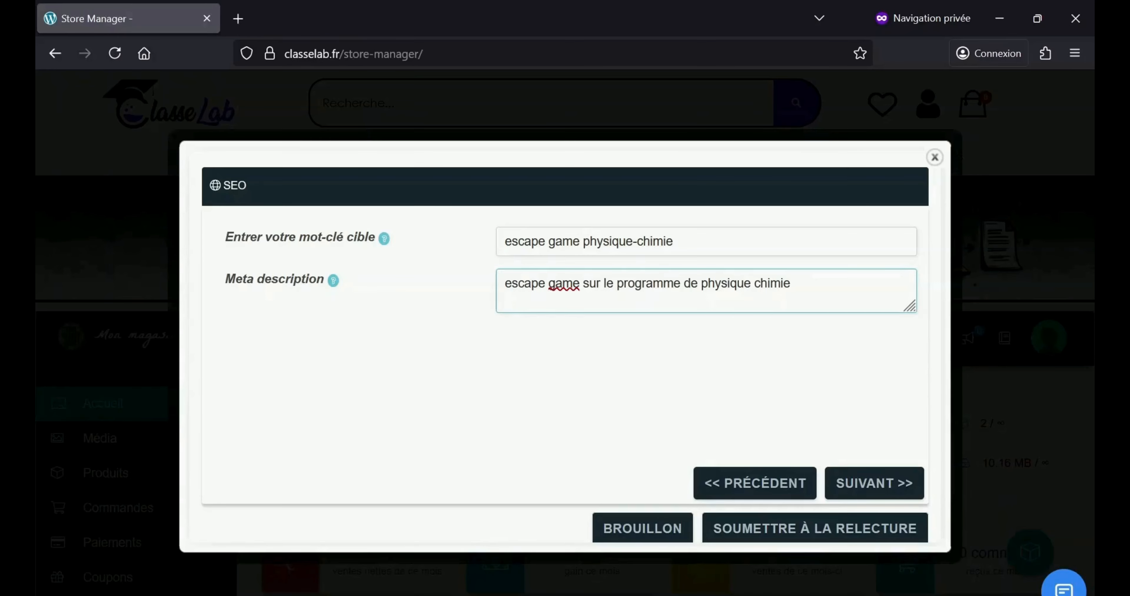
type("au lycée")
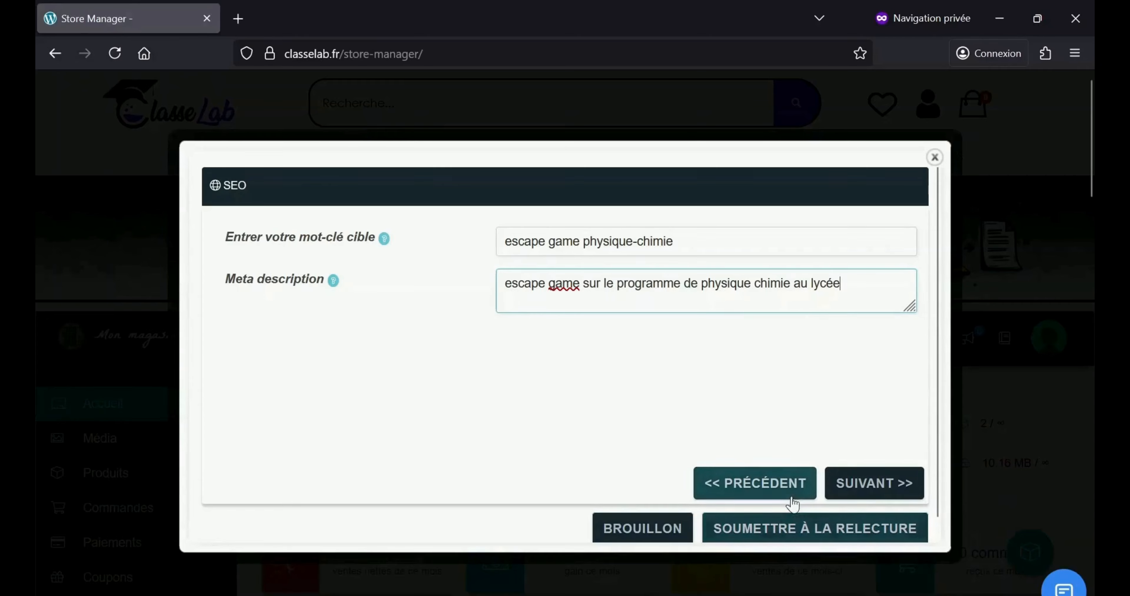
left_click(874, 492)
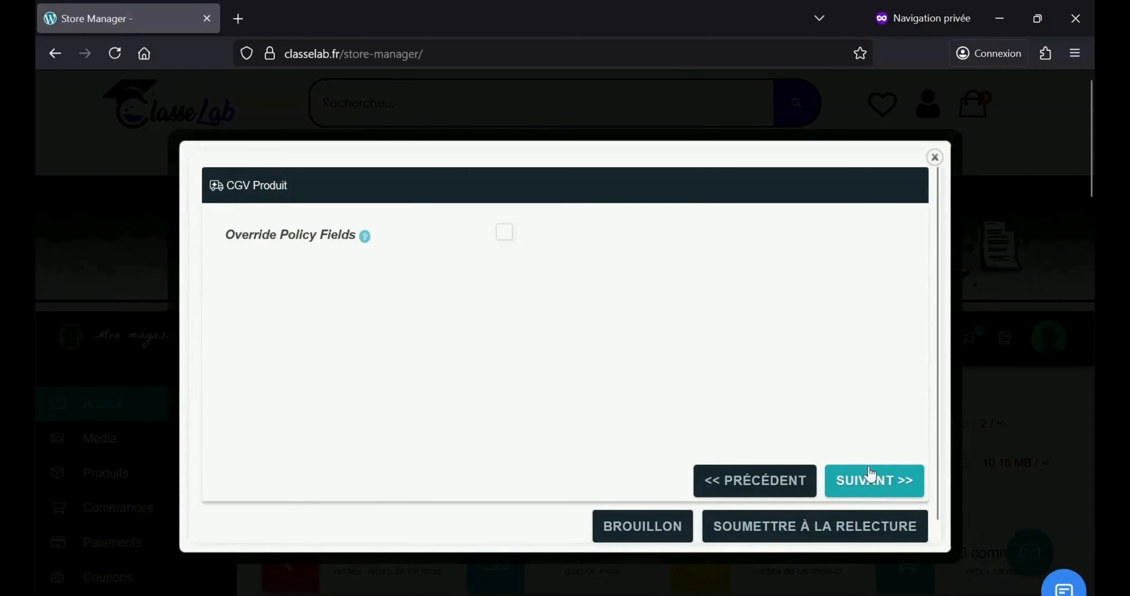
- Enable Override Policy Fields to examine the policy label, delivery, refund and return fields, and disable the override again
left_click(503, 232)
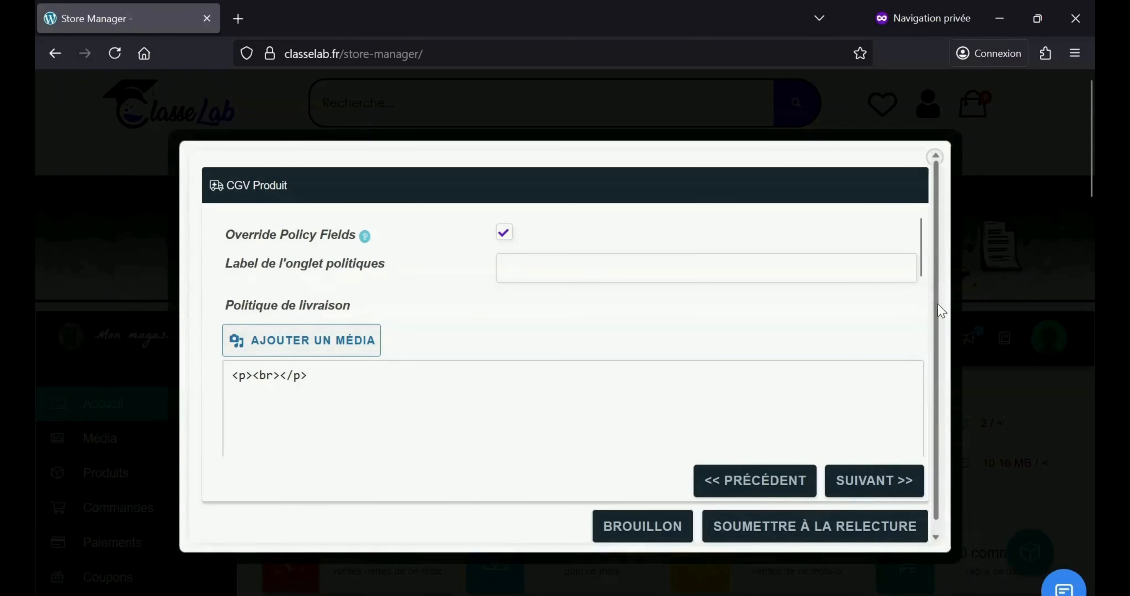
scroll(941, 312, "down", 1)
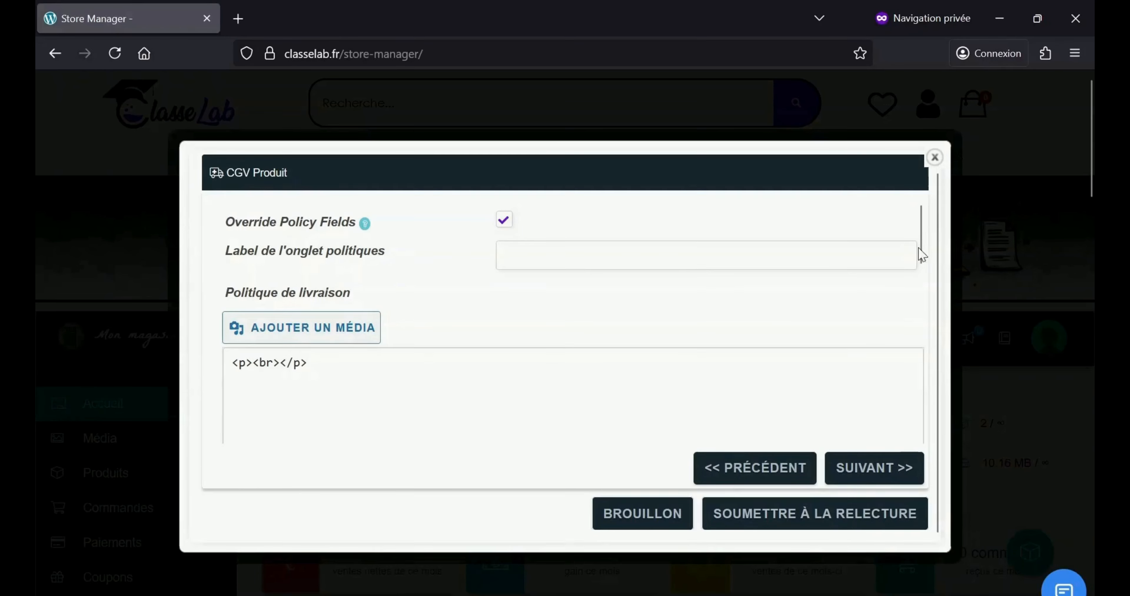
scroll(924, 263, "down", 3)
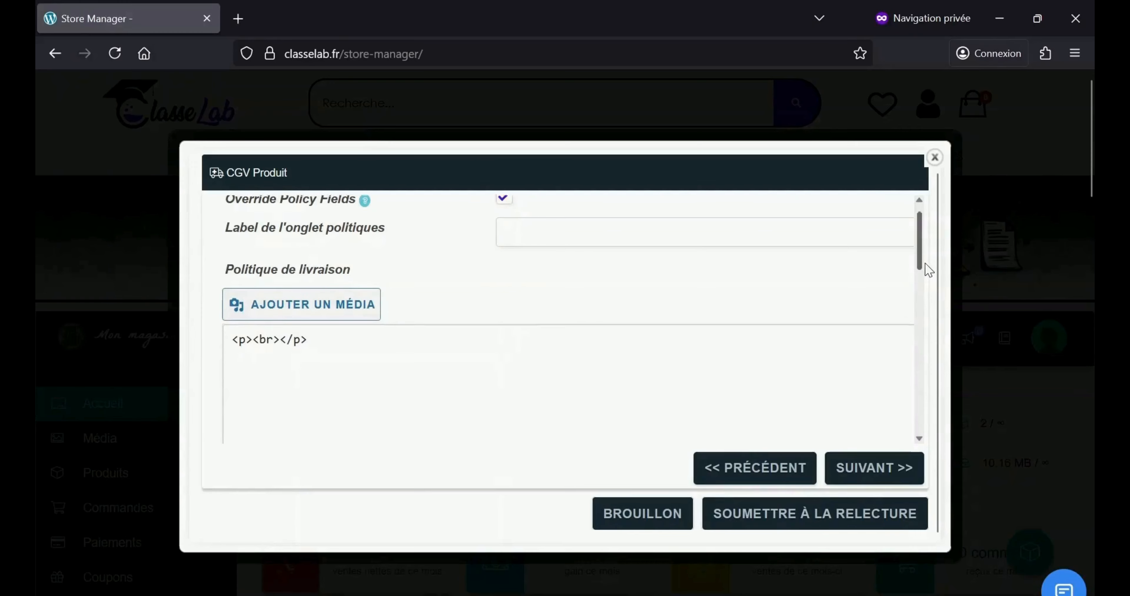
scroll(935, 302, "down", 7)
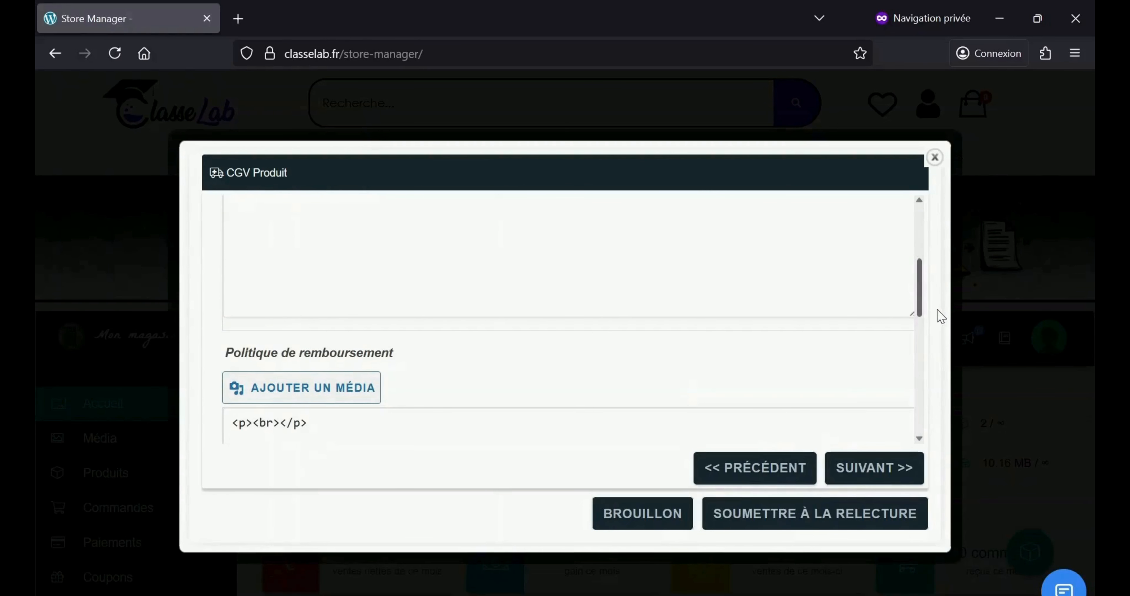
scroll(944, 328, "down", 2)
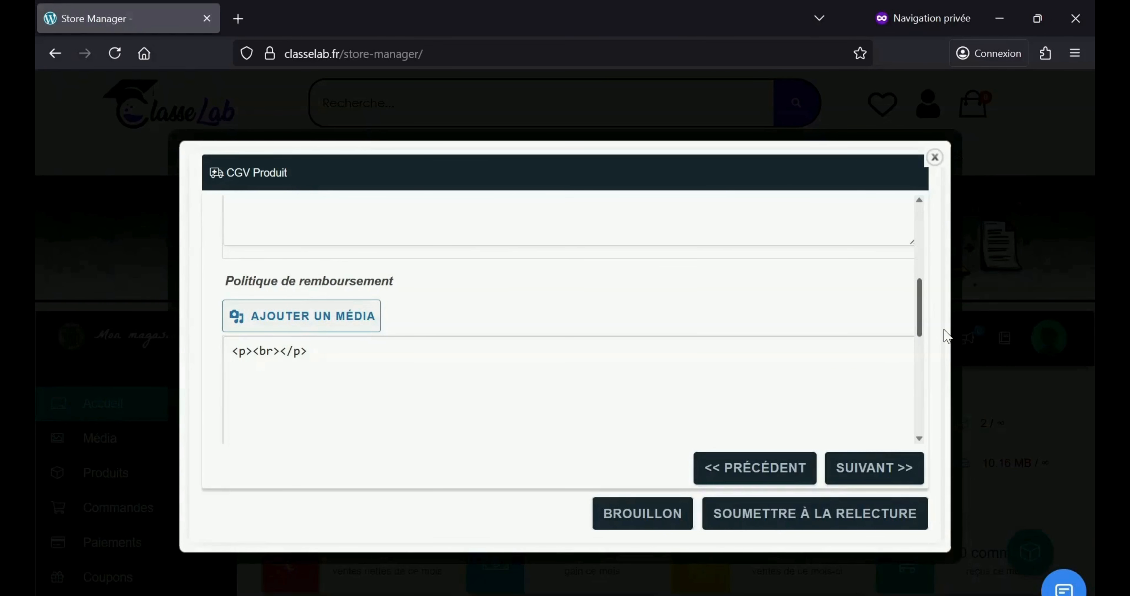
scroll(946, 337, "down", 9)
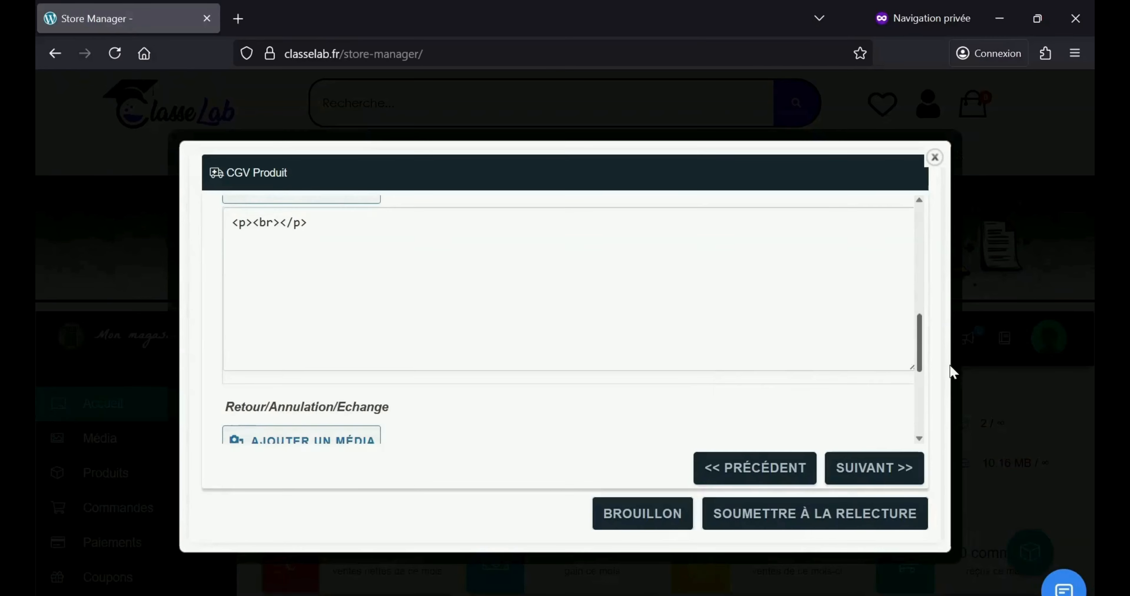
scroll(953, 394, "down", 4)
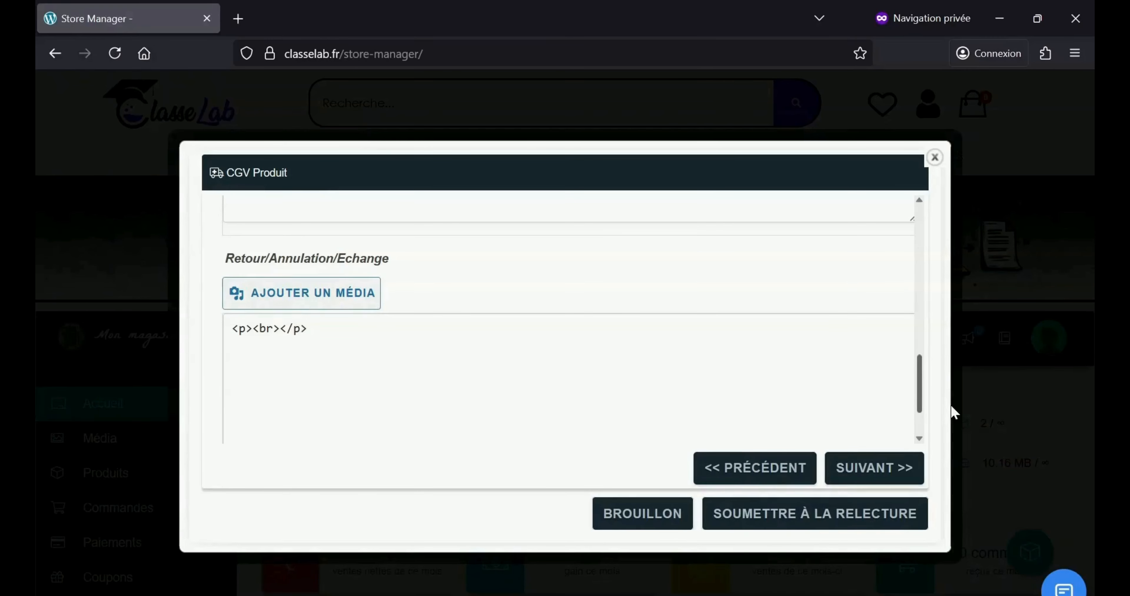
scroll(952, 421, "down", 4)
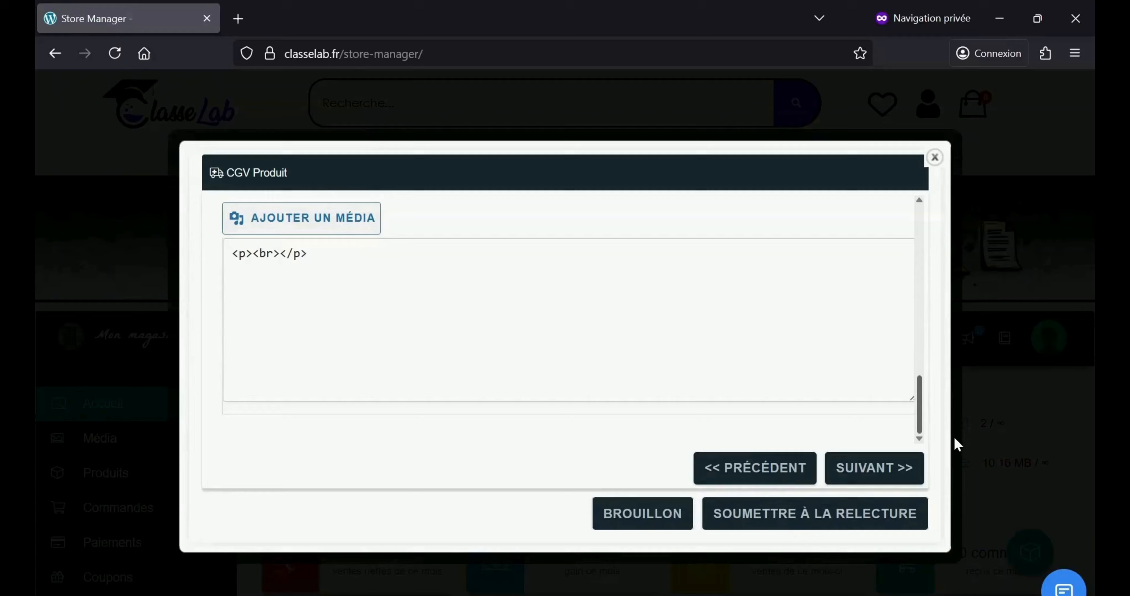
scroll(950, 416, "up", 3)
scroll(947, 414, "up", 15)
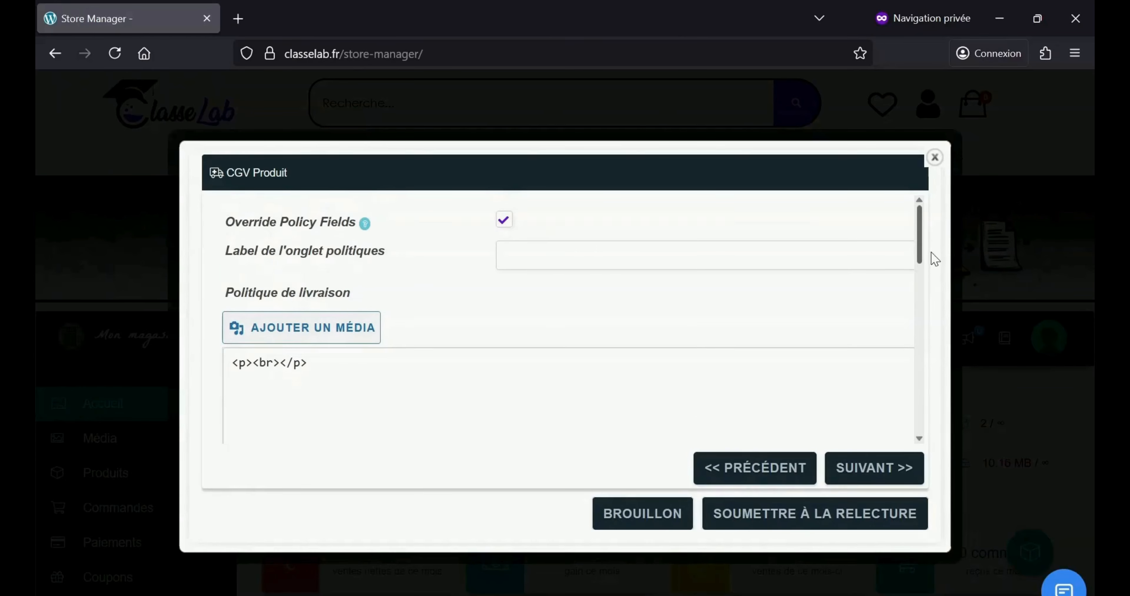
left_click(503, 220)
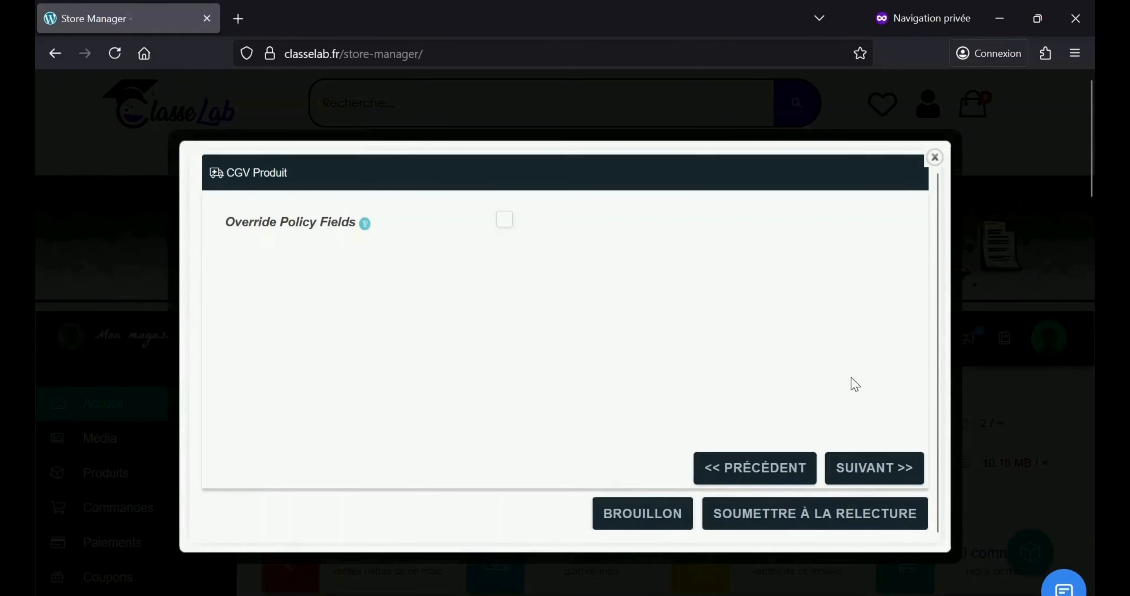
- Clear Menu Ordre and set the purchase note to "Merci pour votre achat ! N'hésitez pas à visiter ma boutique pour consulter mes autres supports :-)"
left_click(874, 468)
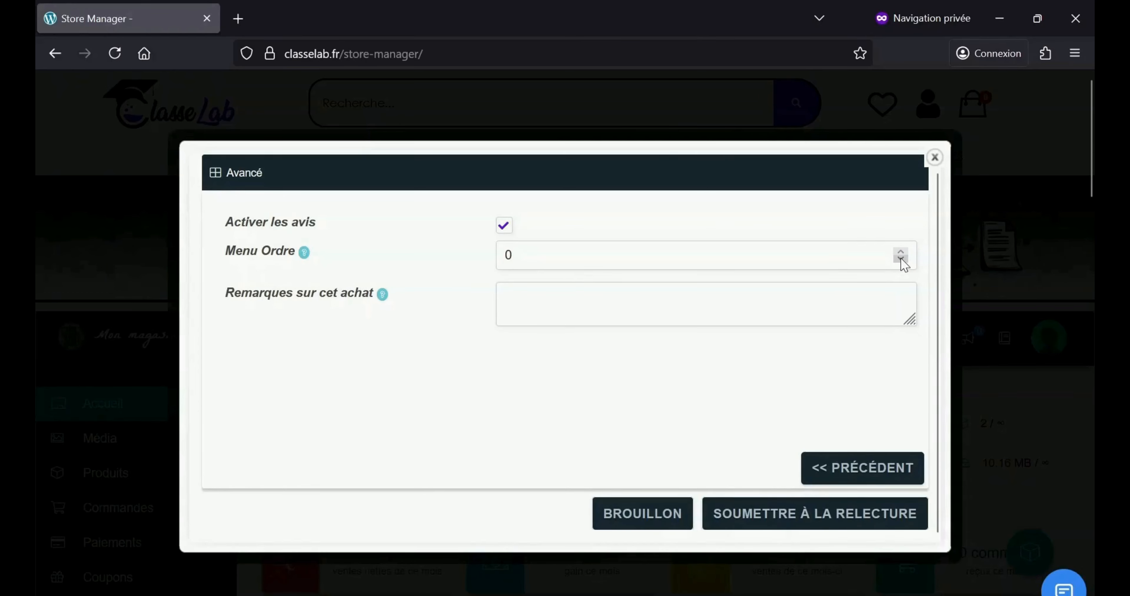
left_click_drag(817, 254, 421, 255)
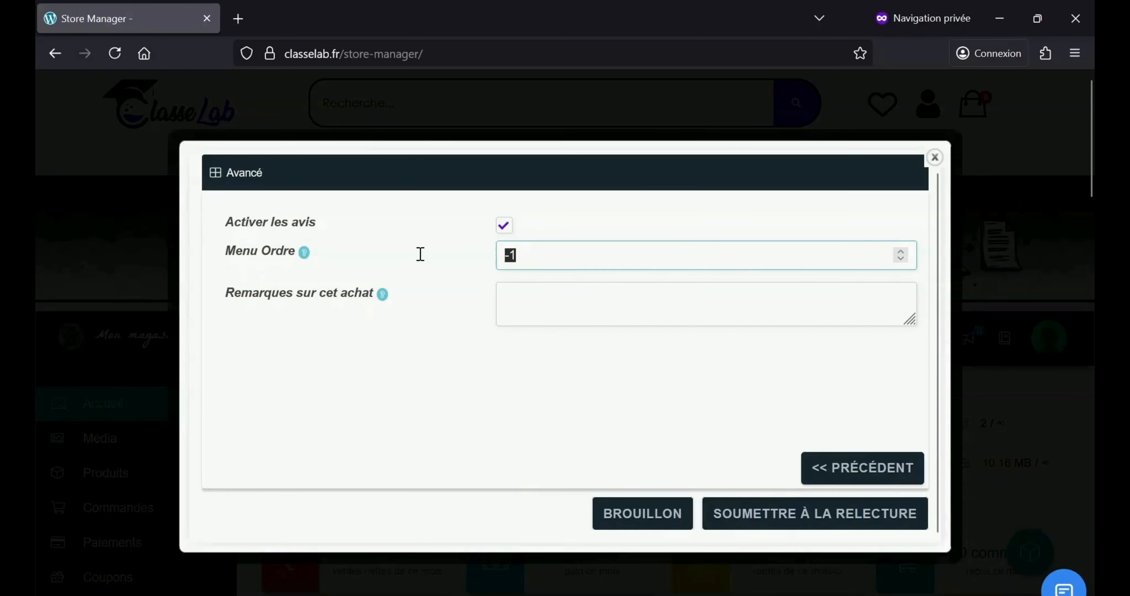
key("BackSpace")
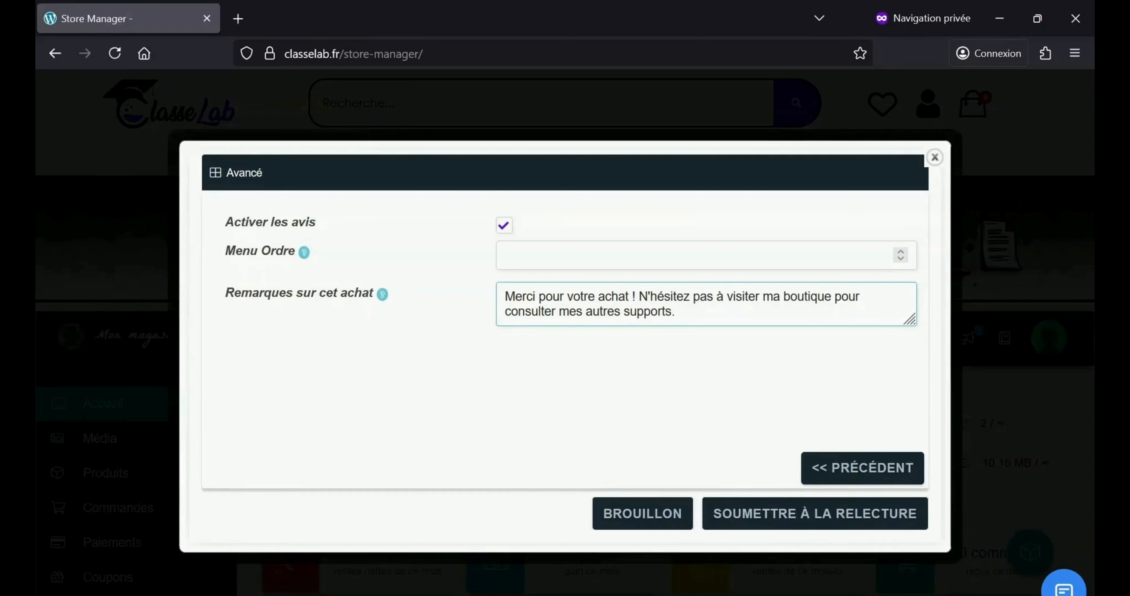
key("BackSpace")
key("BackSpace")
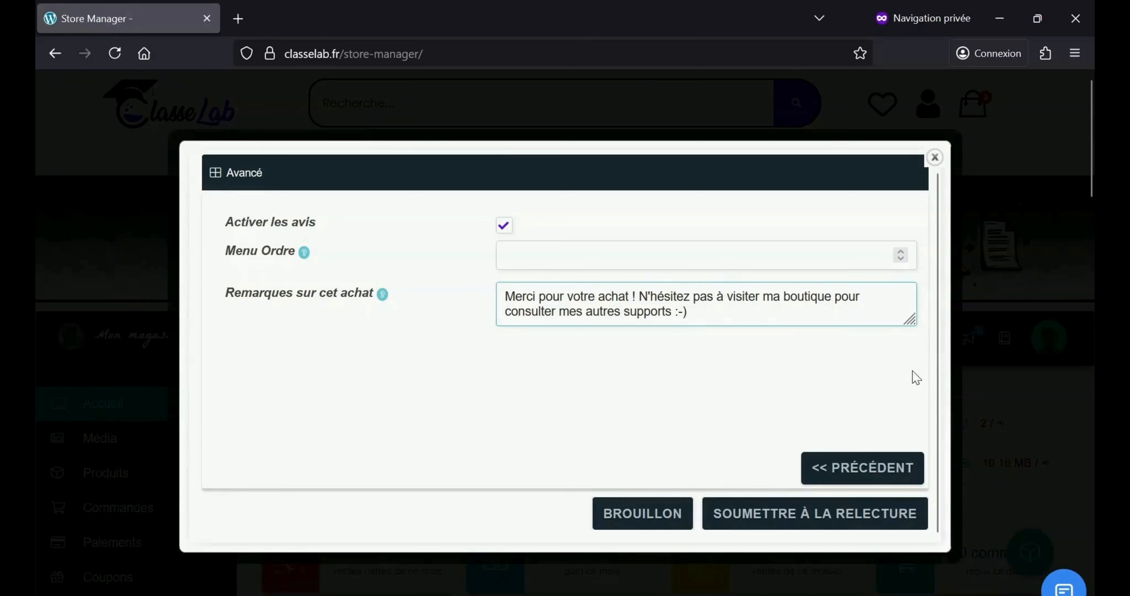
left_click_drag(935, 397, 941, 446)
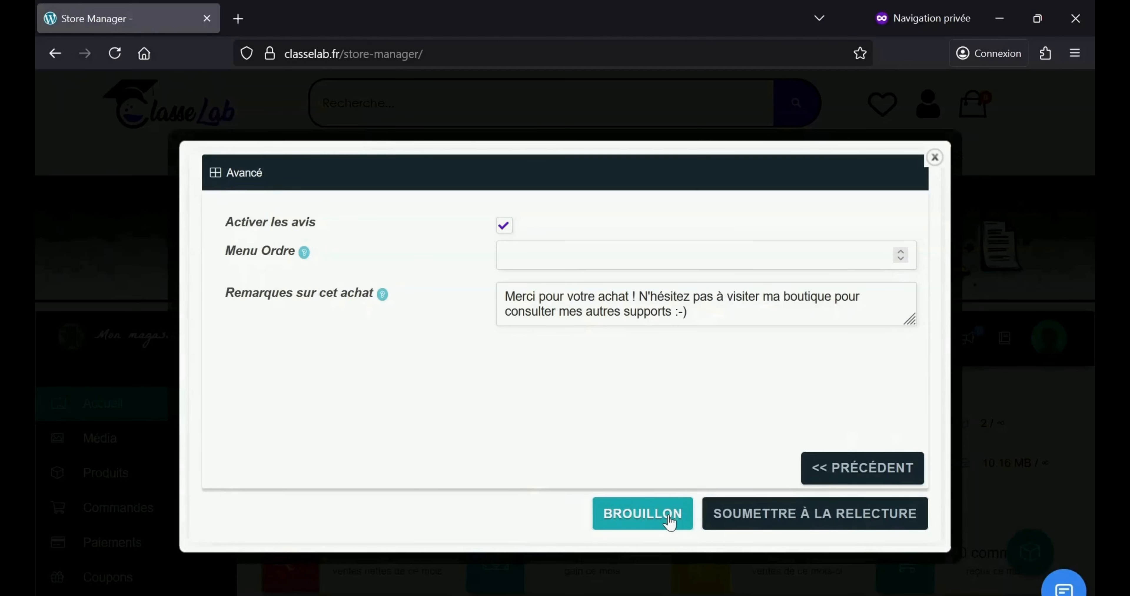
- Submit the product for review and open Escape Game Zombie from the product list
left_click(760, 529)
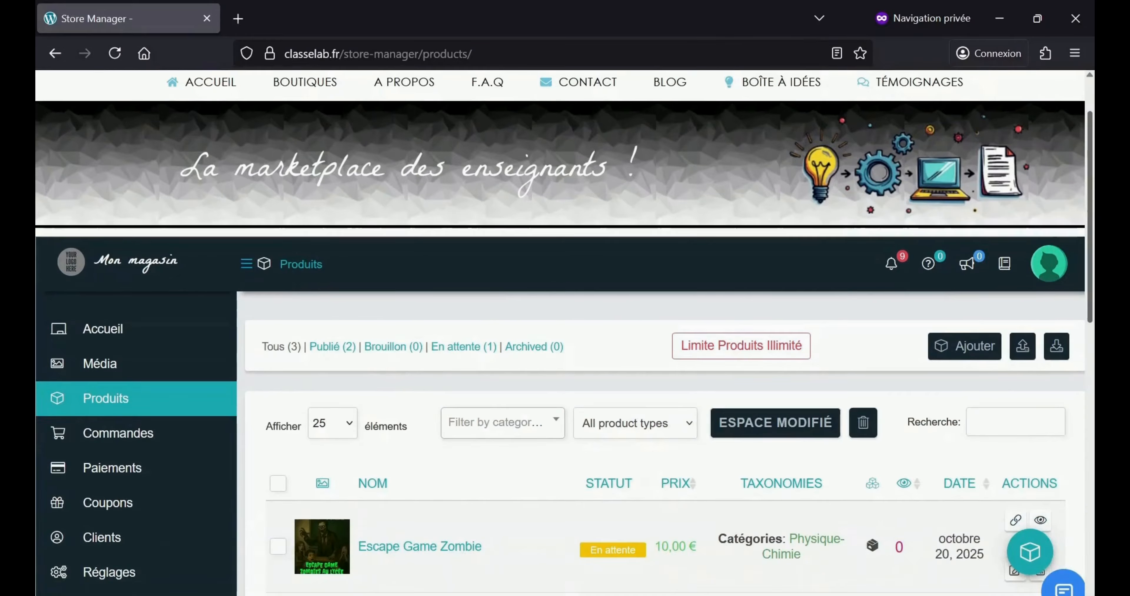
scroll(930, 443, "down", 3)
scroll(658, 377, "down", 1)
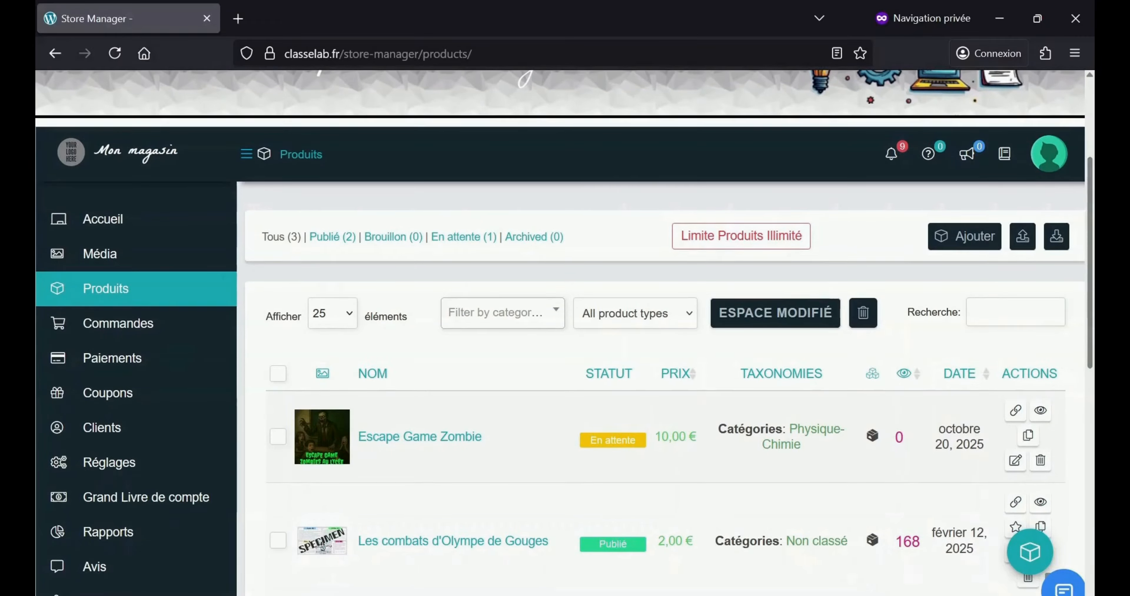
left_click(467, 439)
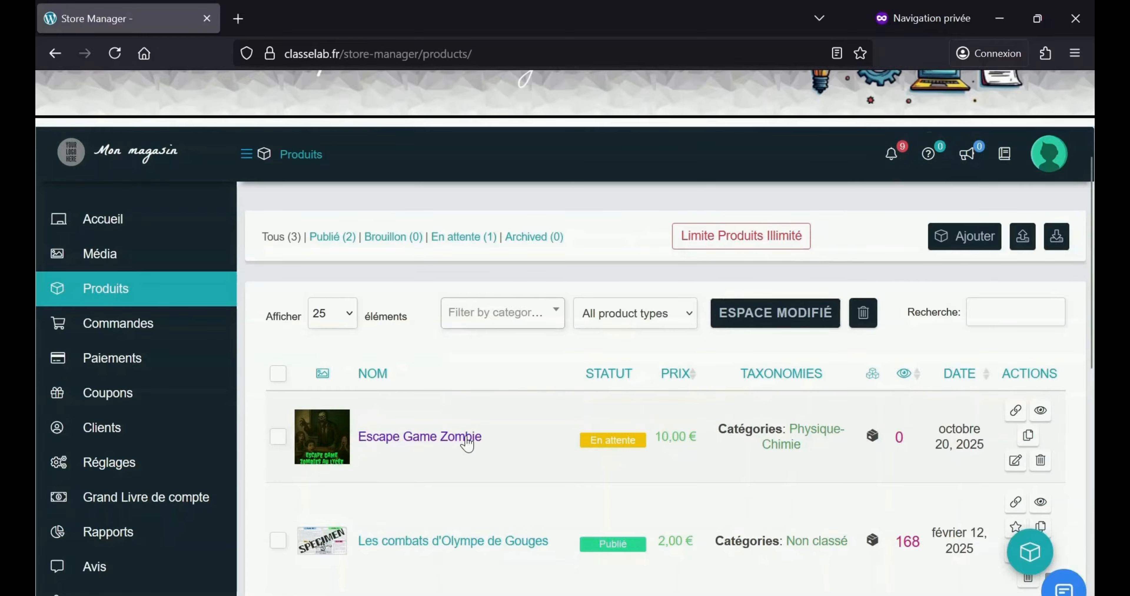